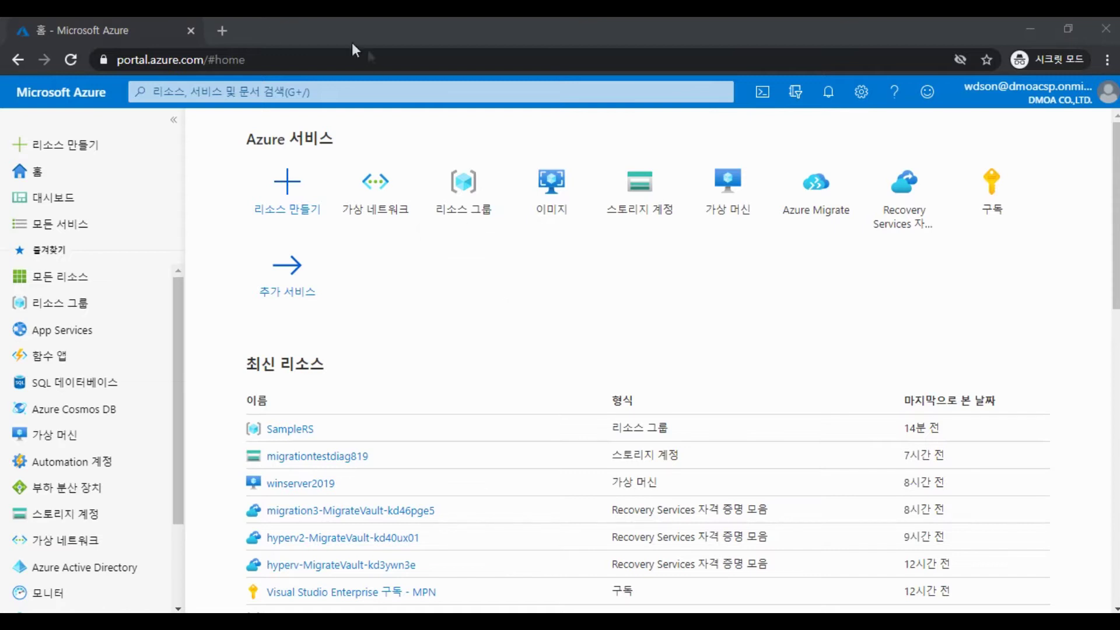
Step: Load portal.azure.com in a new browser tab and close that tab again
click(223, 31)
text(port)
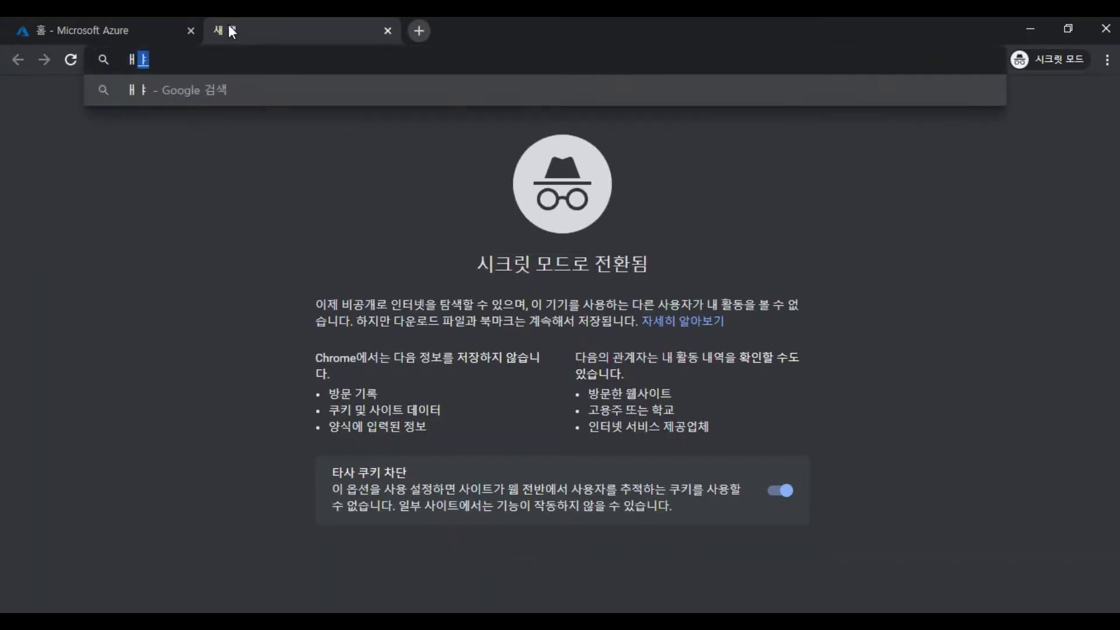
text(al.azure.)
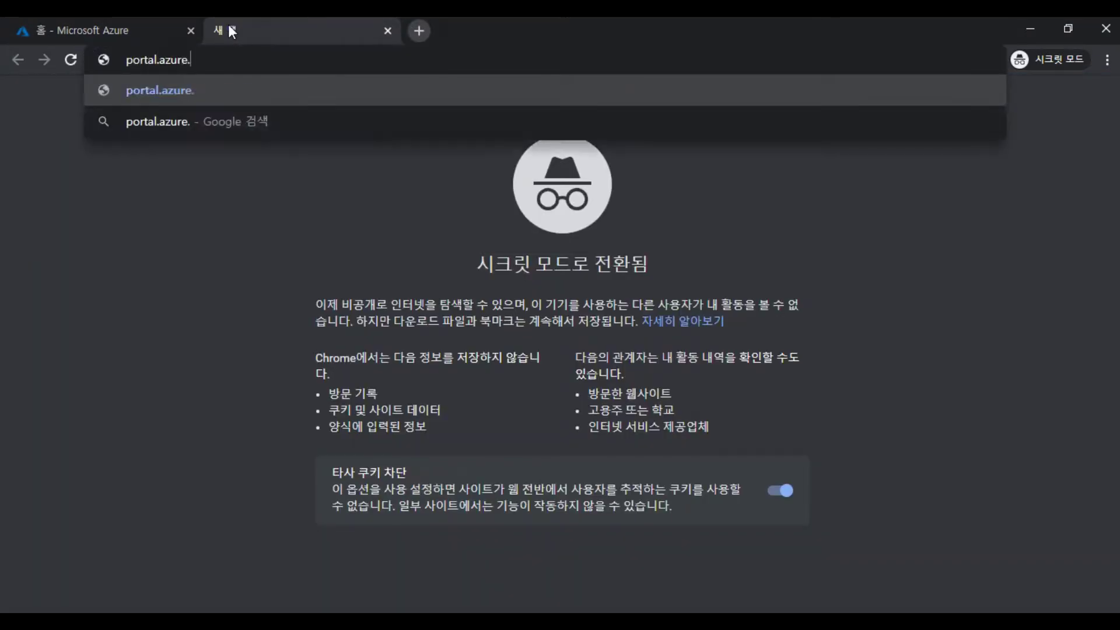
text(com)
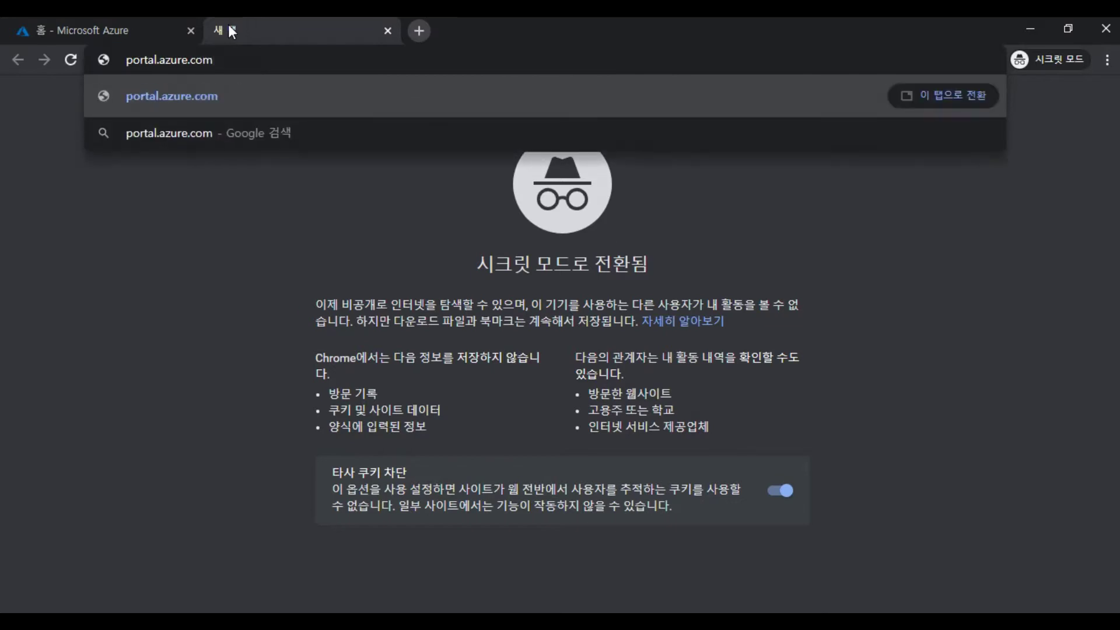
key(Return)
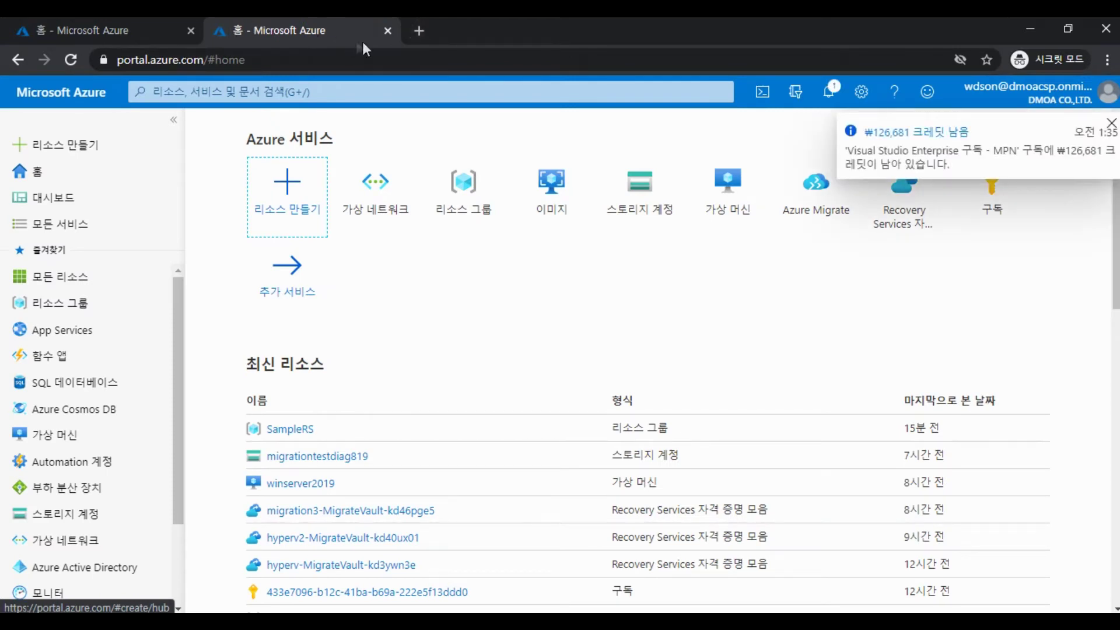
click(387, 30)
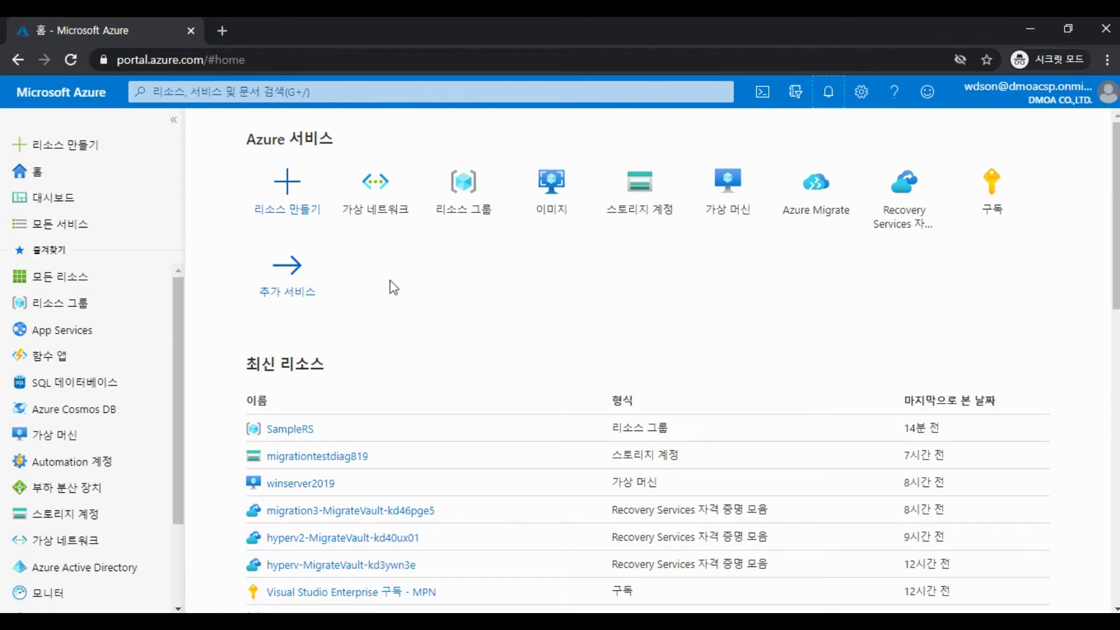
Step: Search the Azure portal's services and resources for 가상 네트워크
click(83, 544)
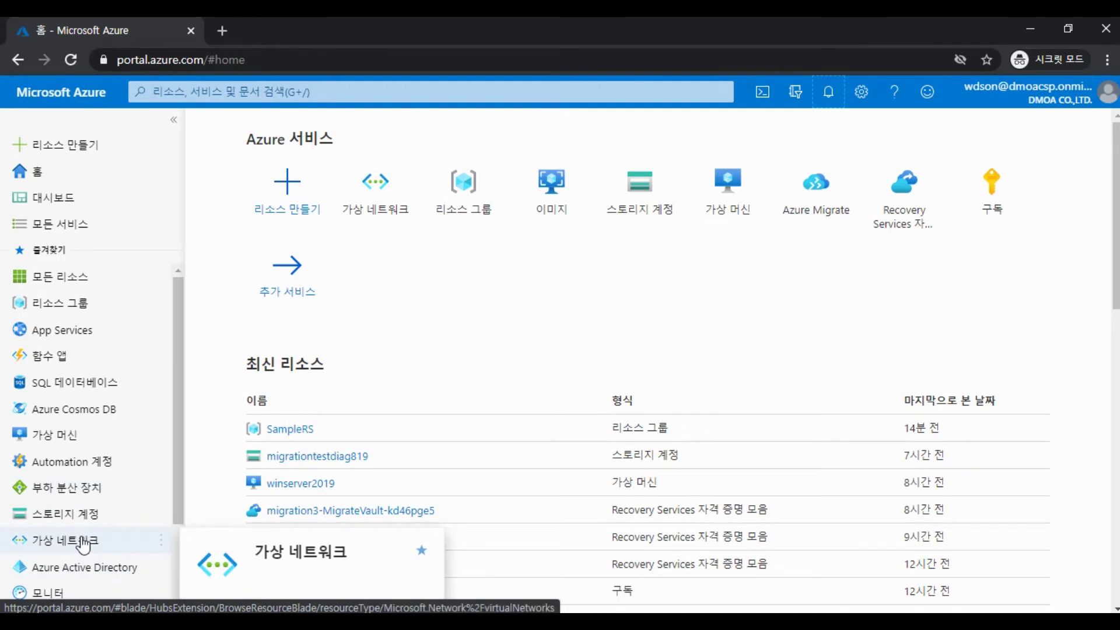
click(392, 94)
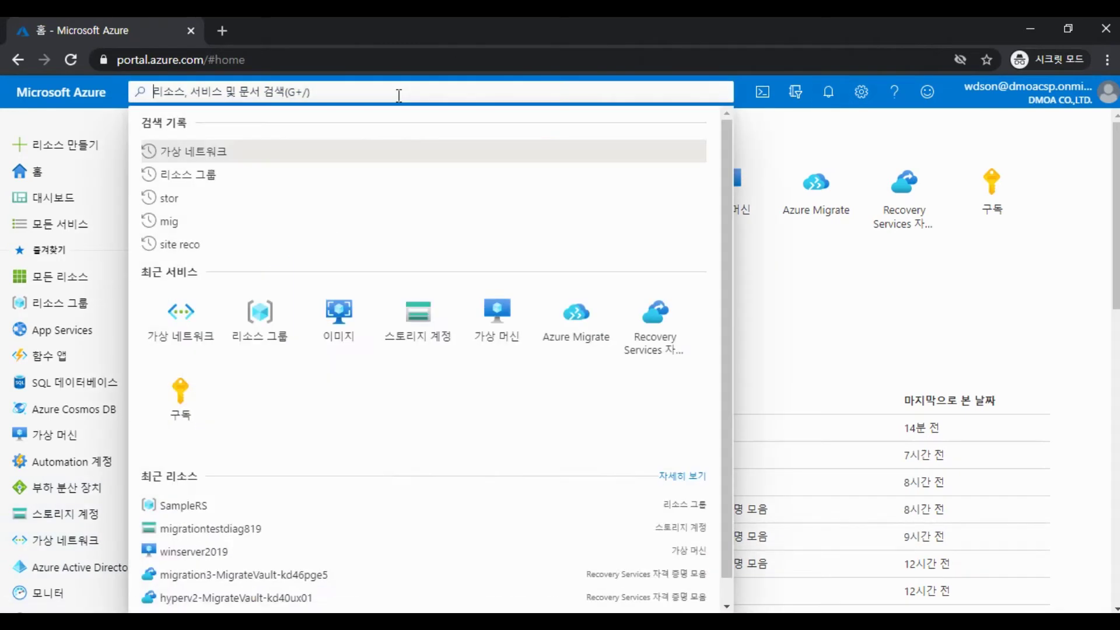
text(가상 네)
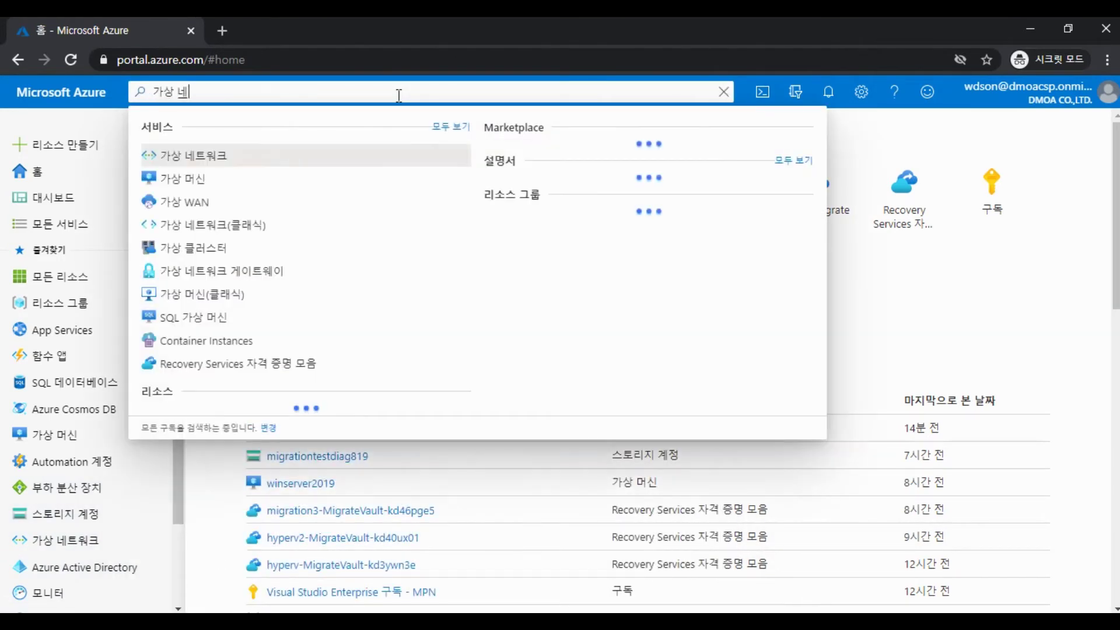
text(트웤크)
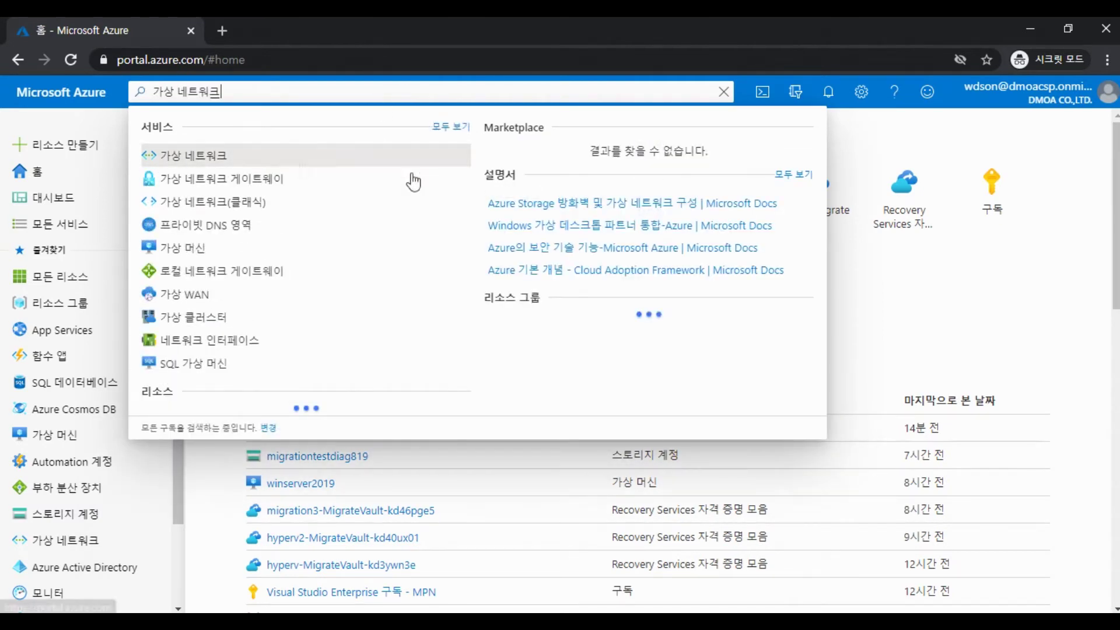
Step: Search the Marketplace for 가상 네트워크 from the new resource page and start creating Microsoft's virtual network resource
click(121, 160)
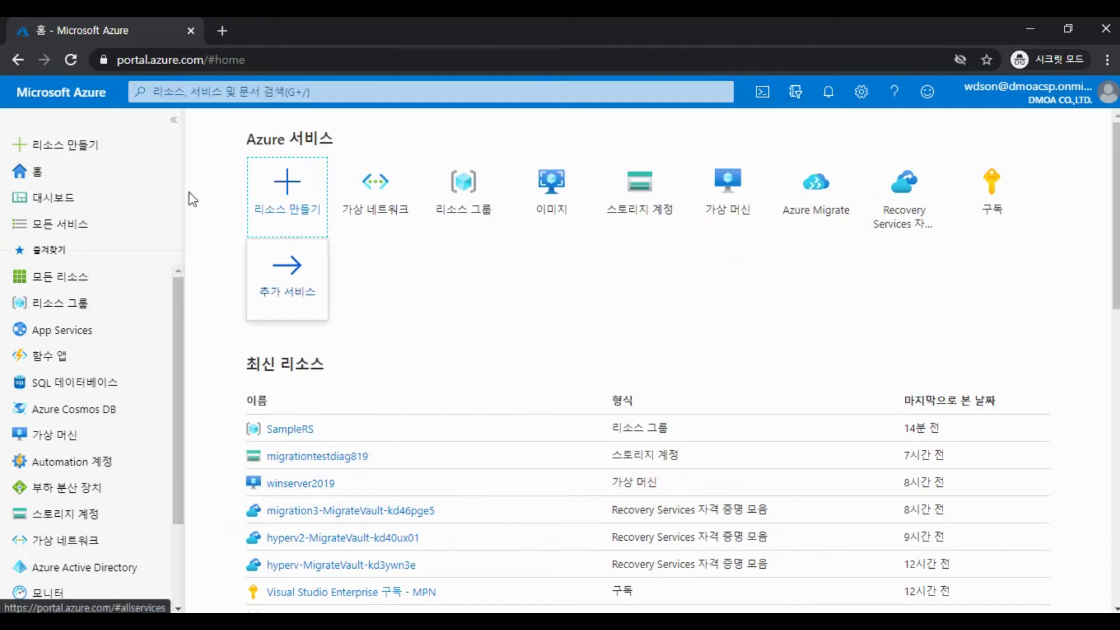
click(370, 209)
text(커상 네트워크)
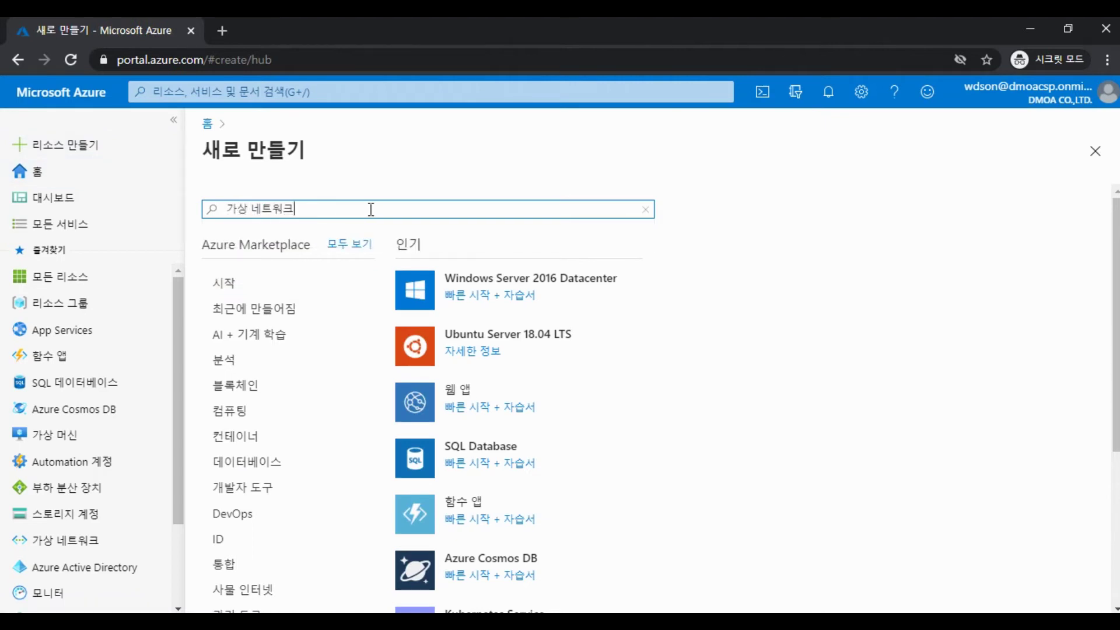
key(Return)
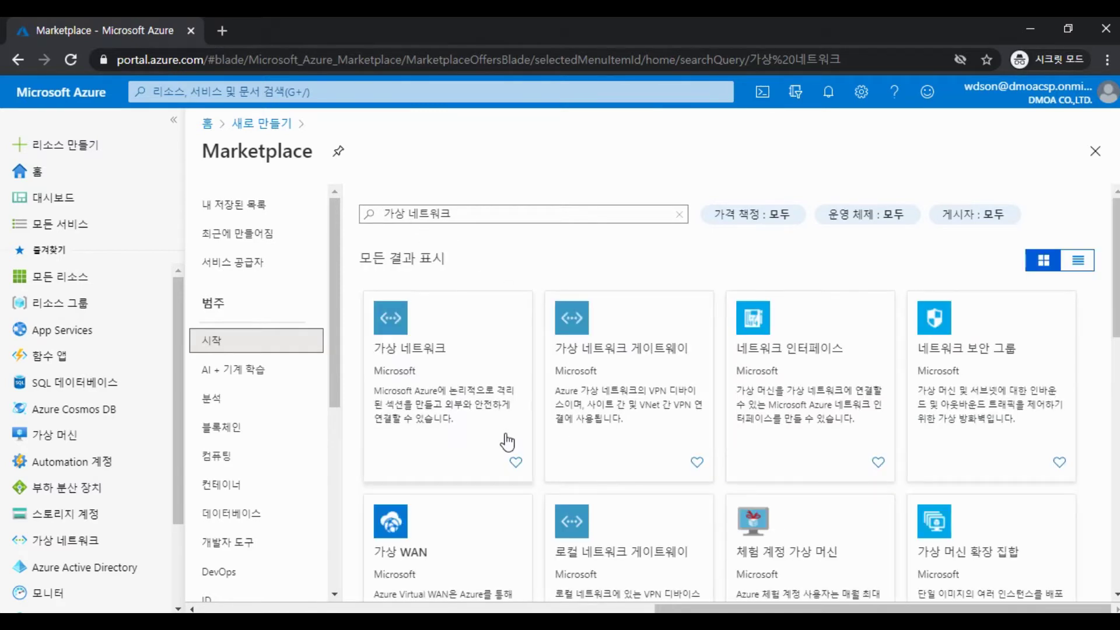
click(500, 380)
click(355, 266)
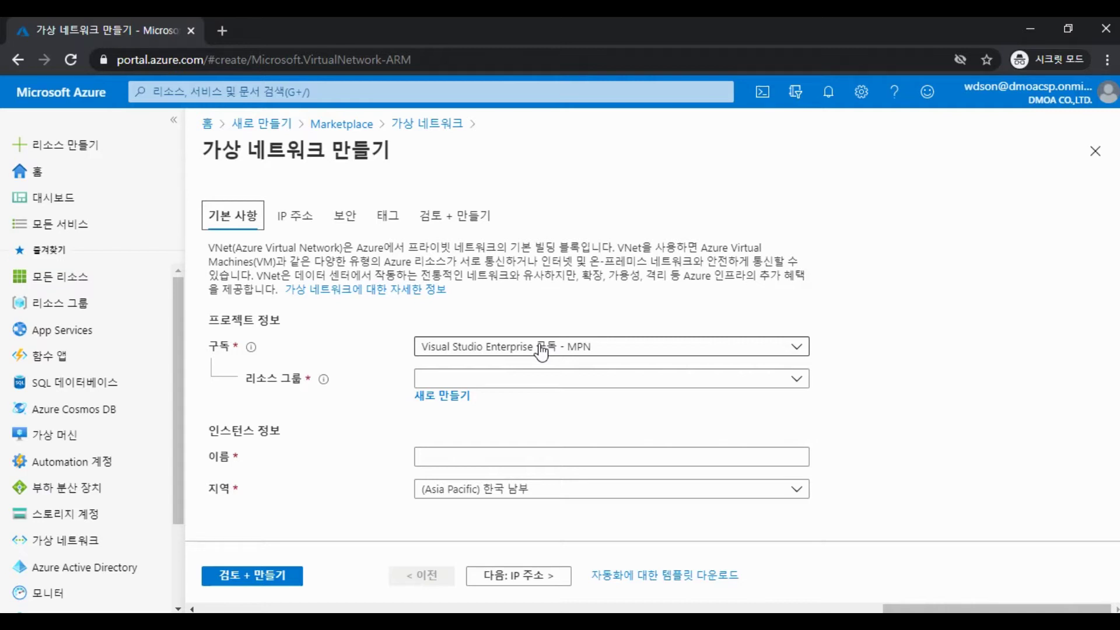
Step: Assign the virtual network to the existing resource group SampleRS and name it vnet1_KC
click(616, 305)
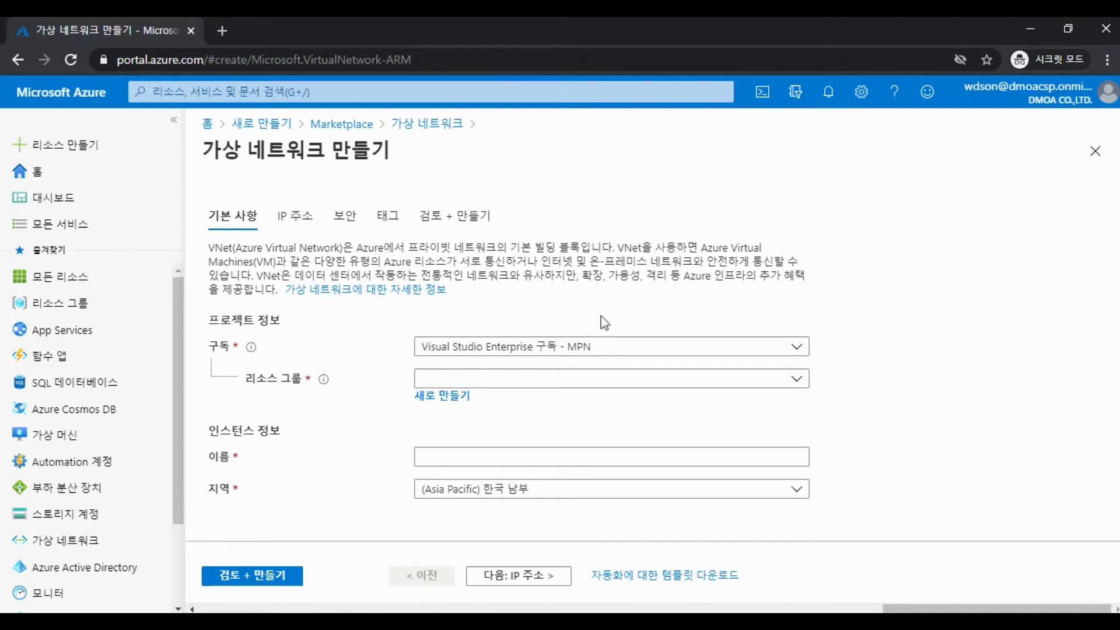
click(583, 392)
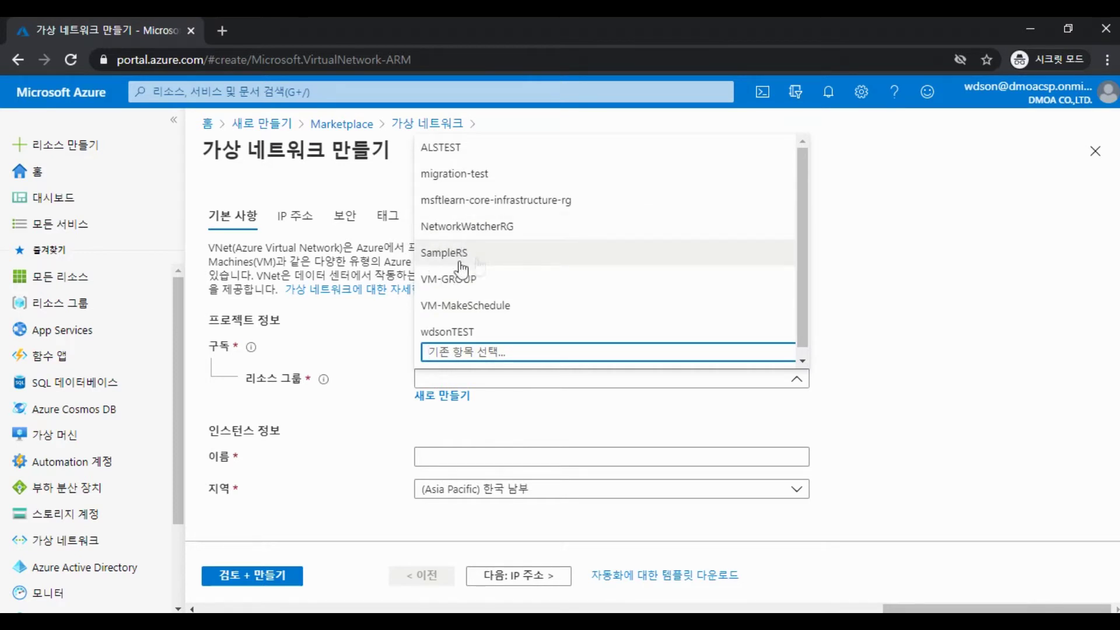
click(448, 255)
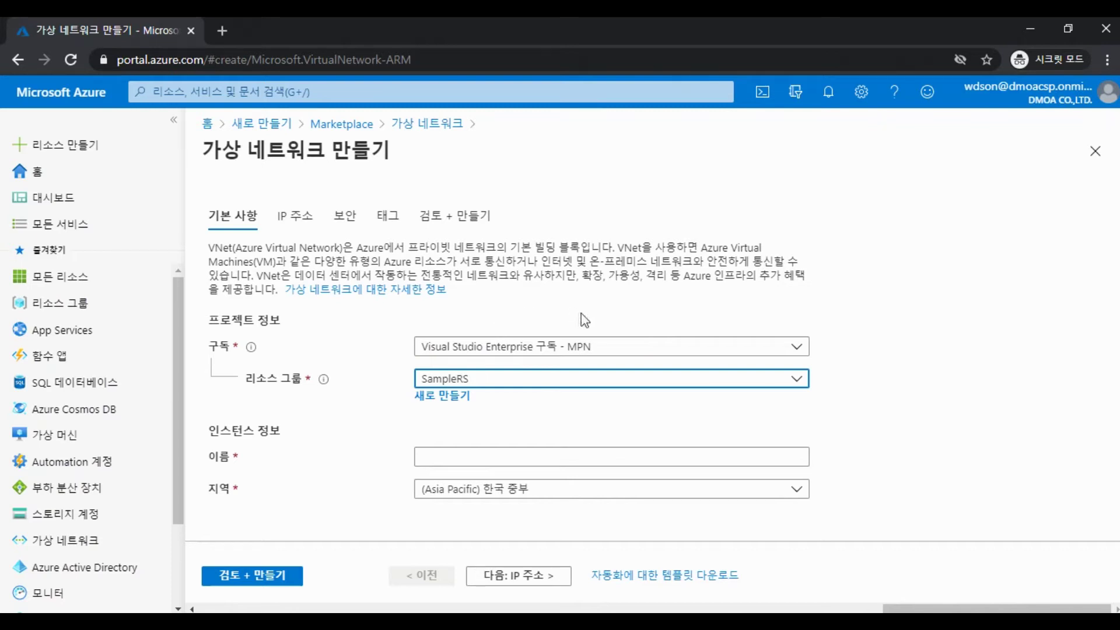
click(500, 456)
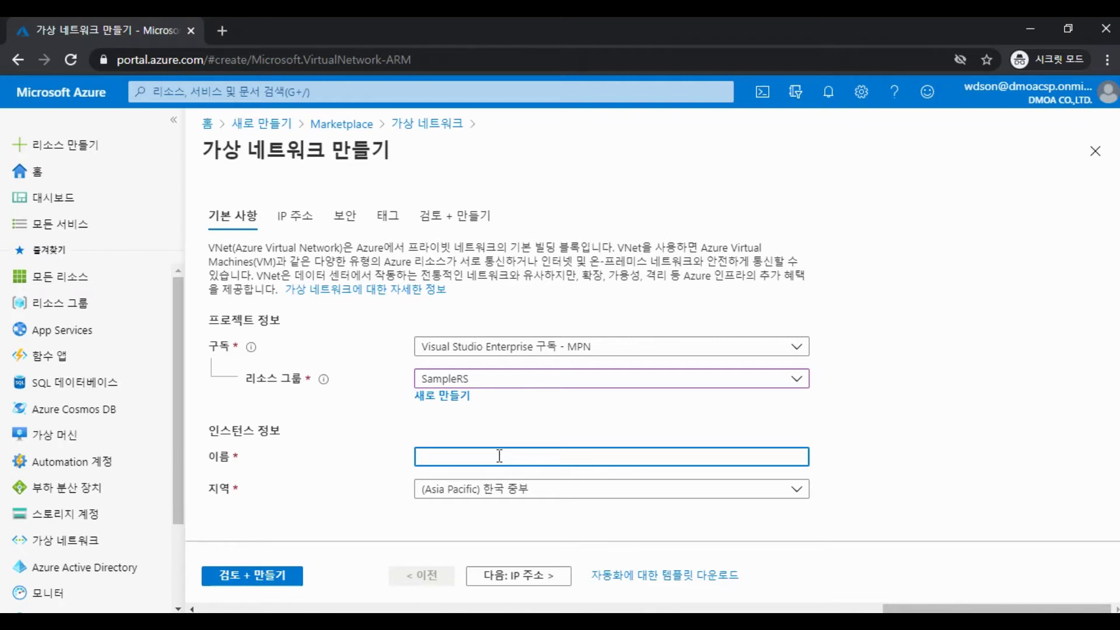
text(ㅍ)
key(BackSpace)
text(vnet-)
key(BackSpace)
text(1_KC)
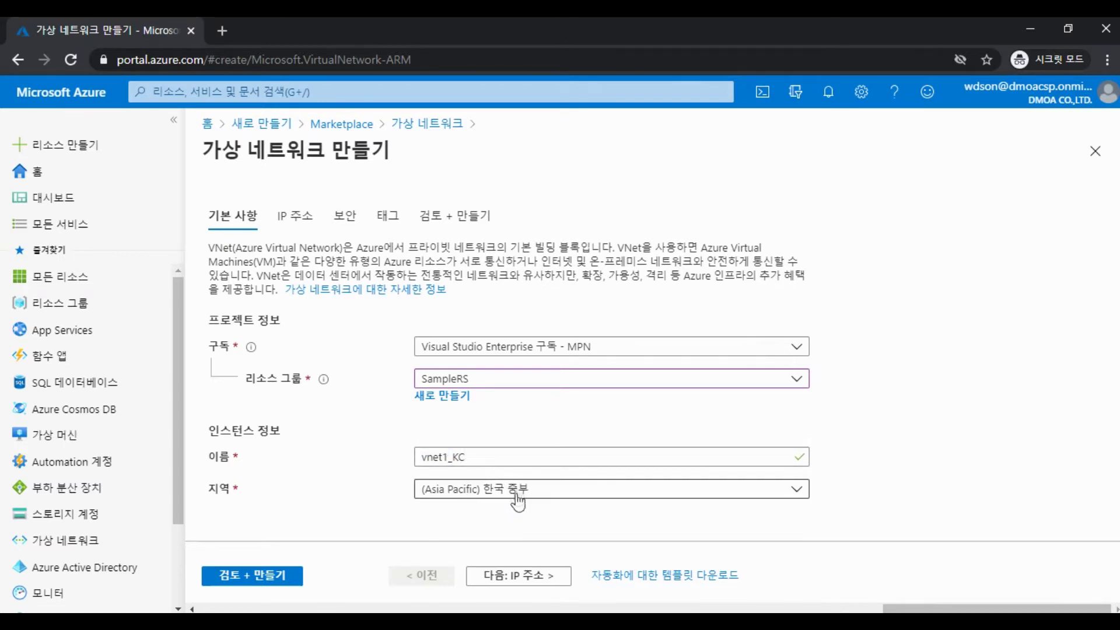
Step: Add 192.168.0.0/24 as a second IPv4 address space in the virtual network's IP address settings
click(512, 577)
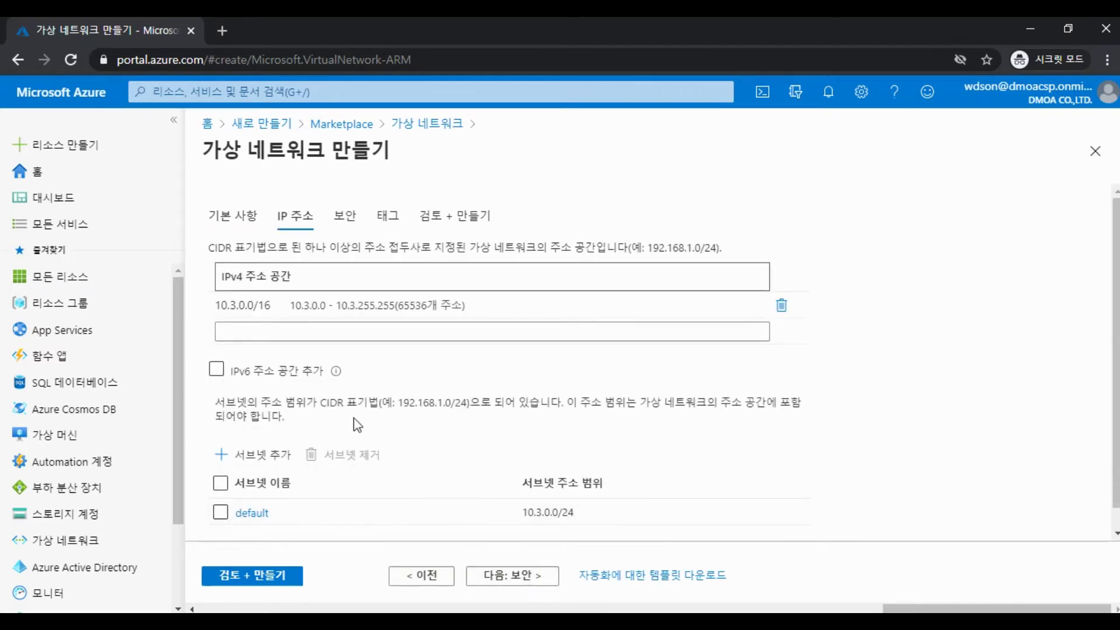
click(443, 331)
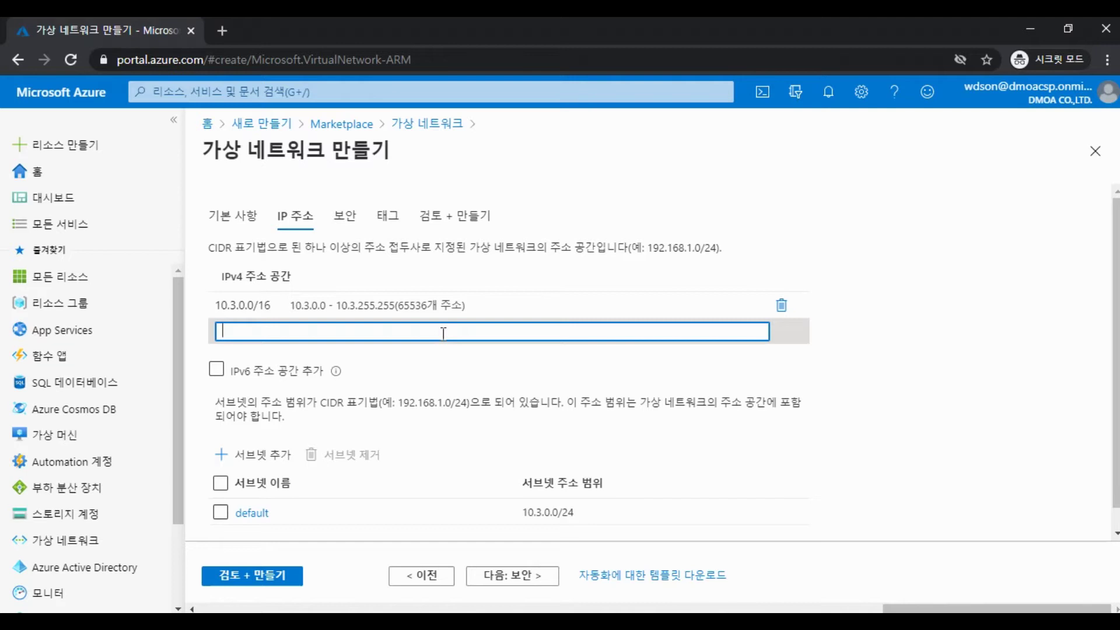
text(192.168)
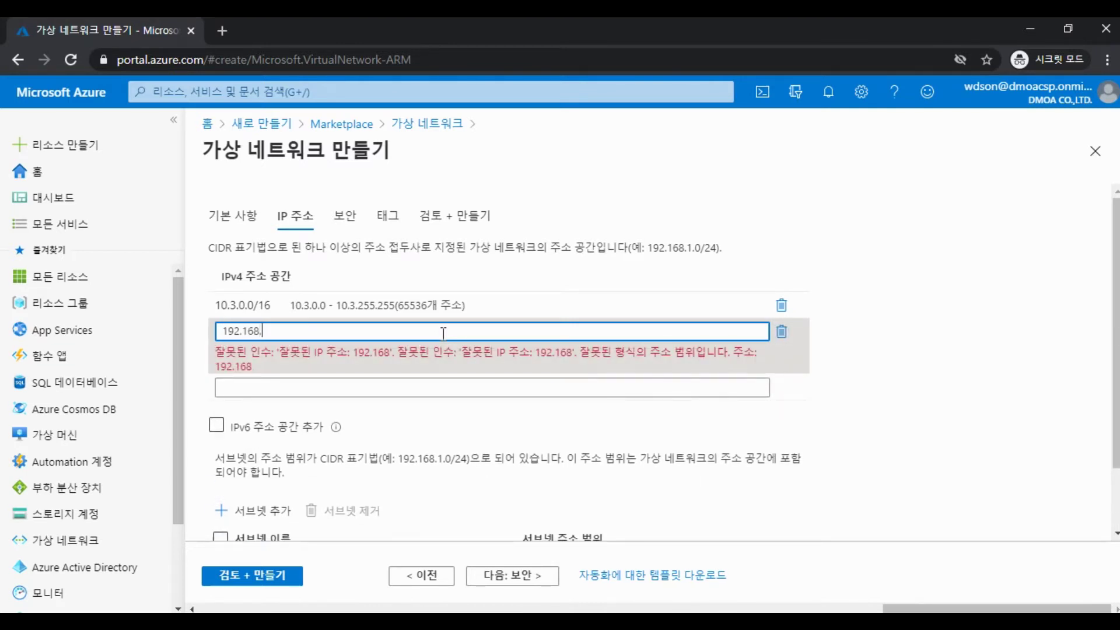
text(.0.0/24)
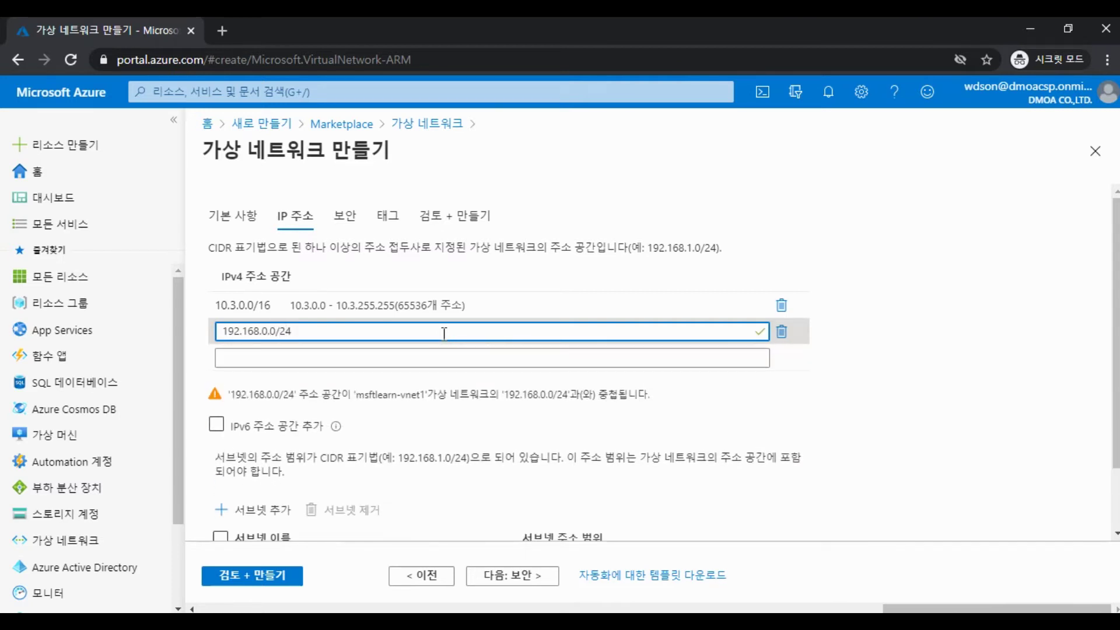
click(879, 354)
Step: Set the default subnet's address range to 192.168.0.0/24 and save the subnet
scroll(875, 353, down, 2)
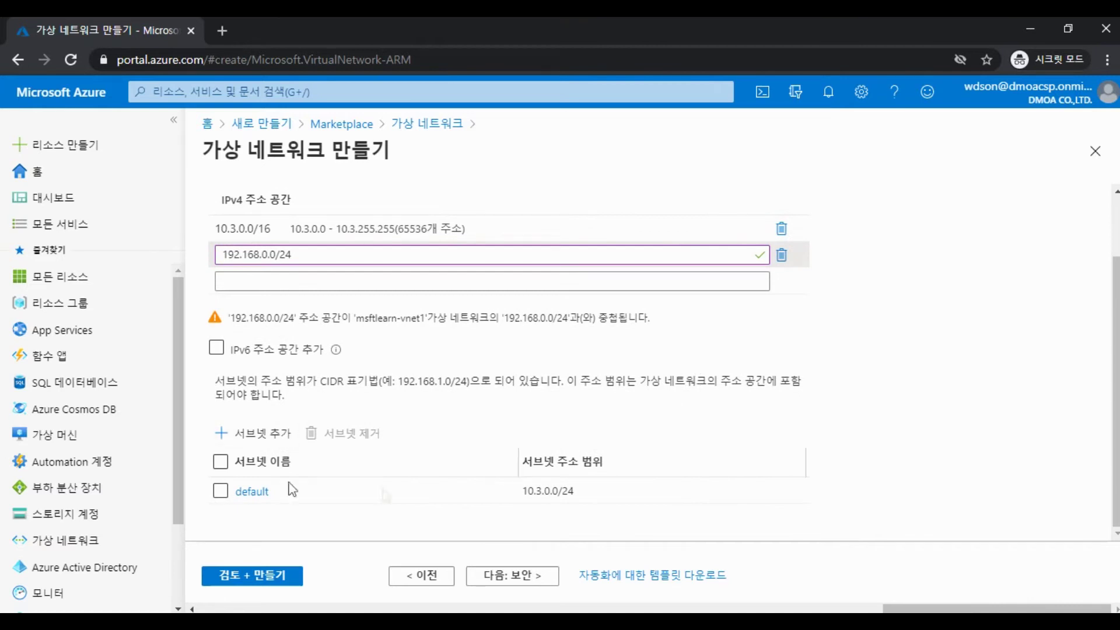
click(252, 492)
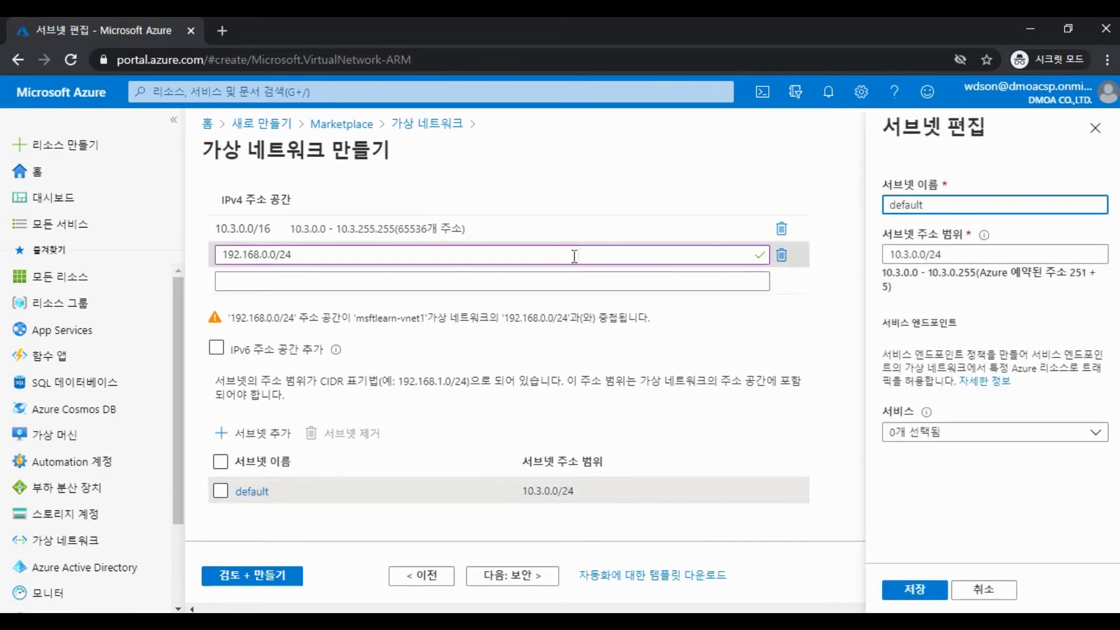
key(Tab)
key(Tab)
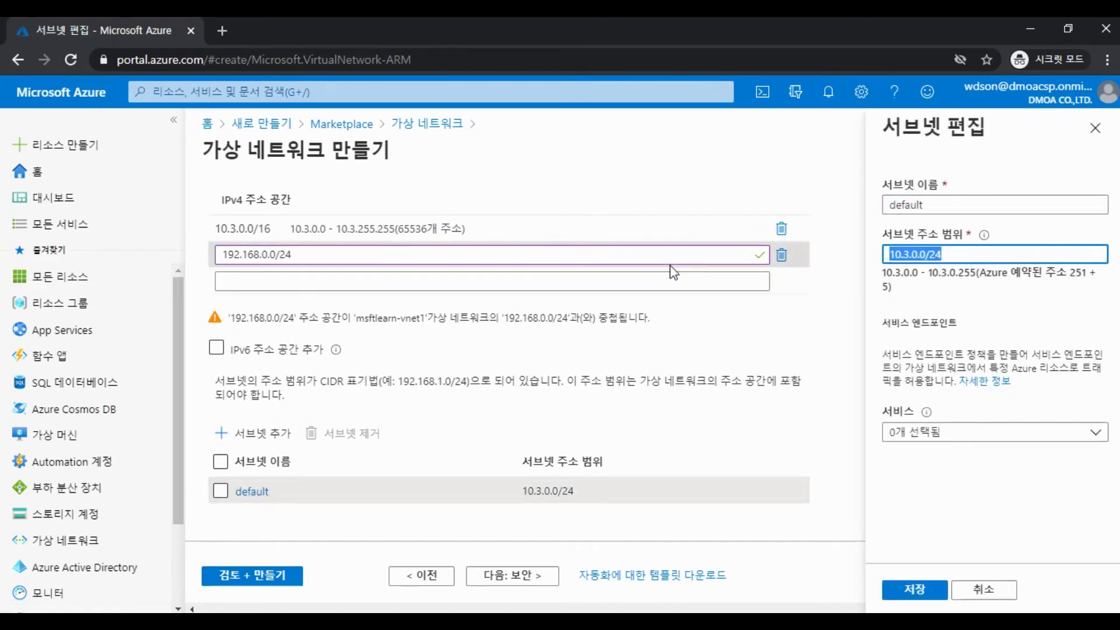
text(192.168.0.0/24)
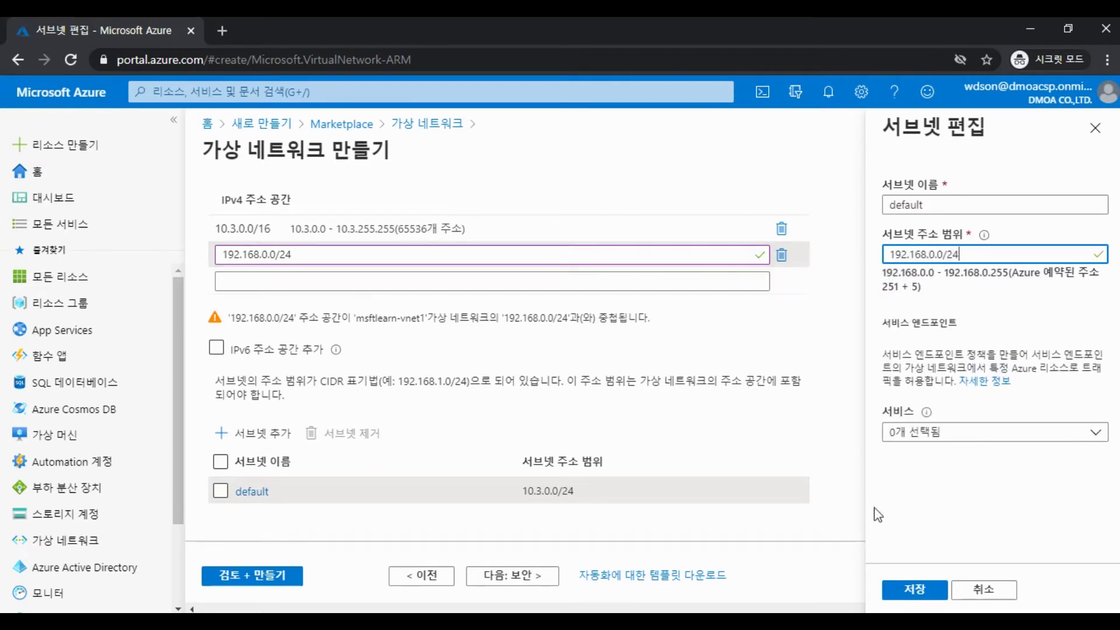
click(917, 589)
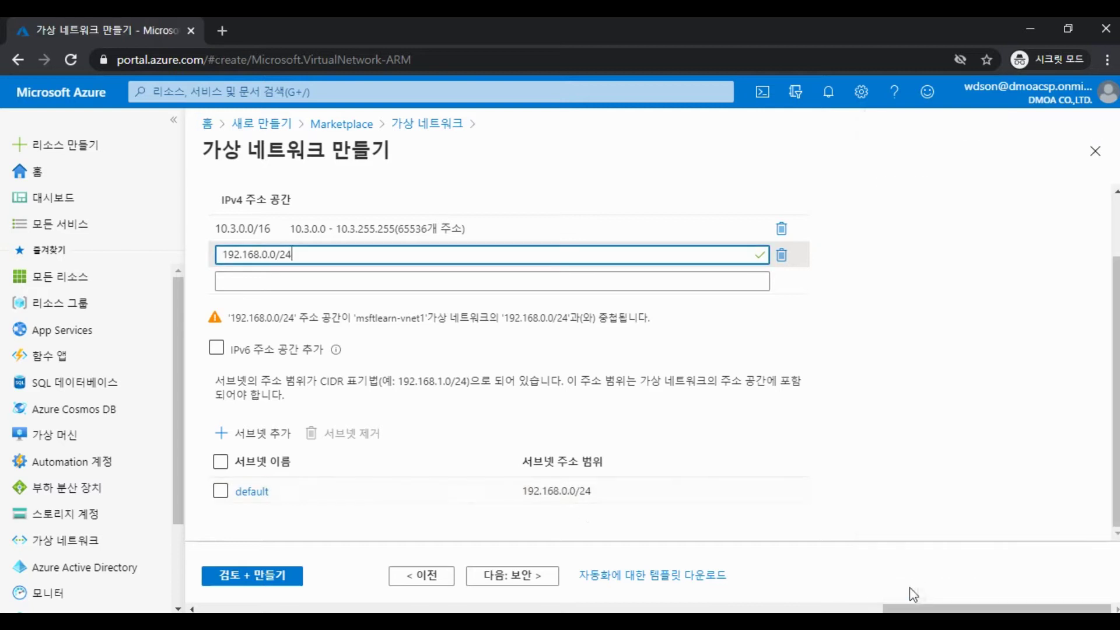
scroll(344, 350, up, 2)
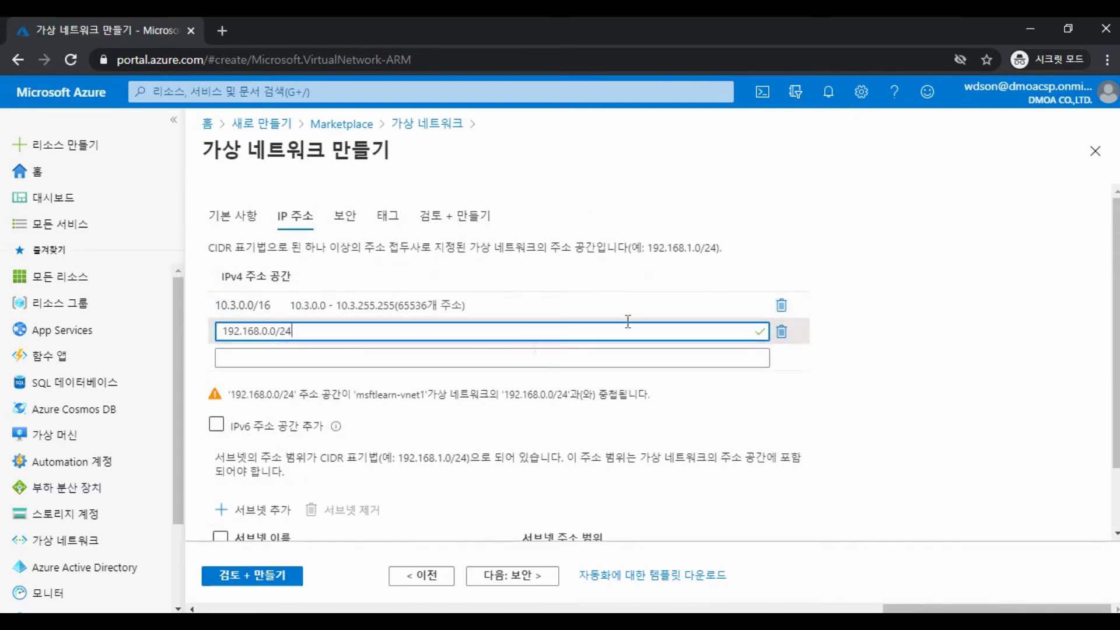
scroll(722, 375, down, 2)
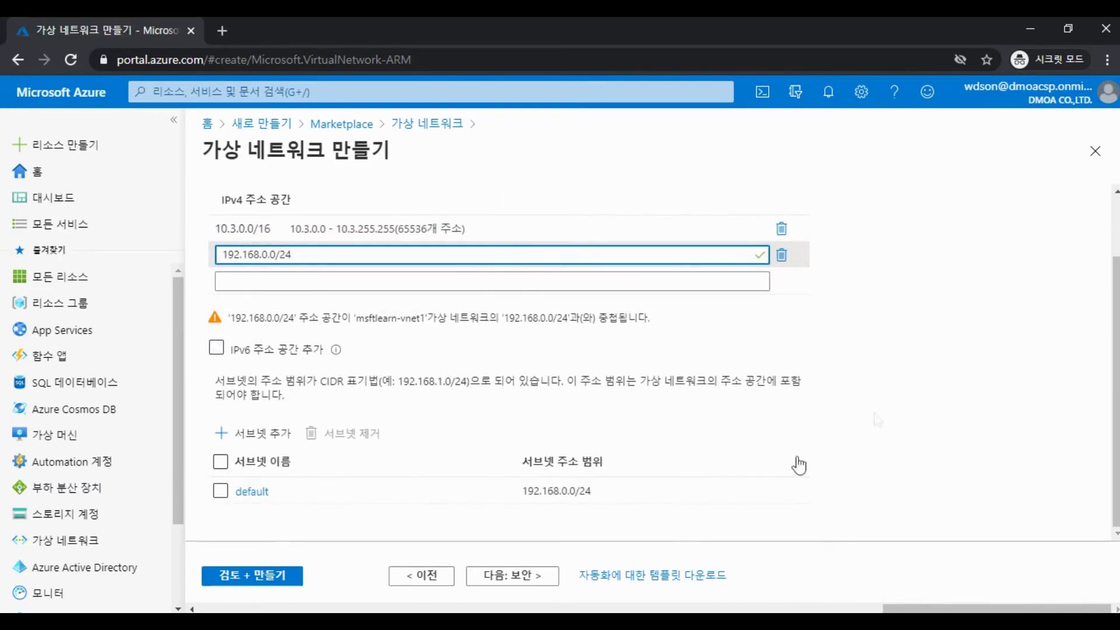
Step: Keep the default security settings, leave the tags empty, and review the virtual network's name and address space in the final summary
click(513, 580)
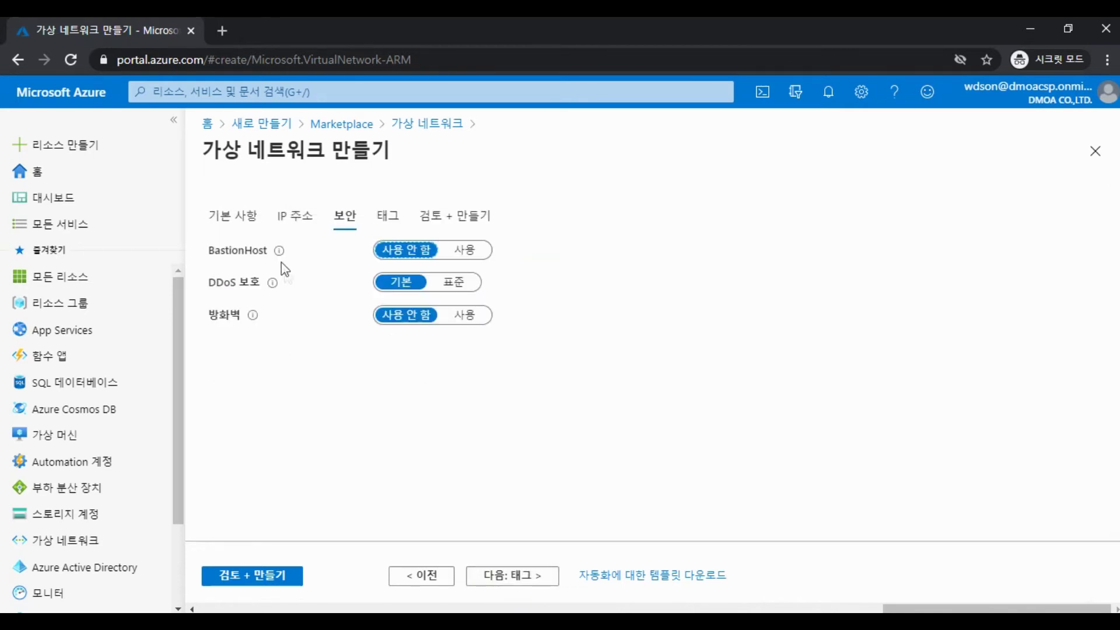
mouse_move(280, 254)
click(541, 579)
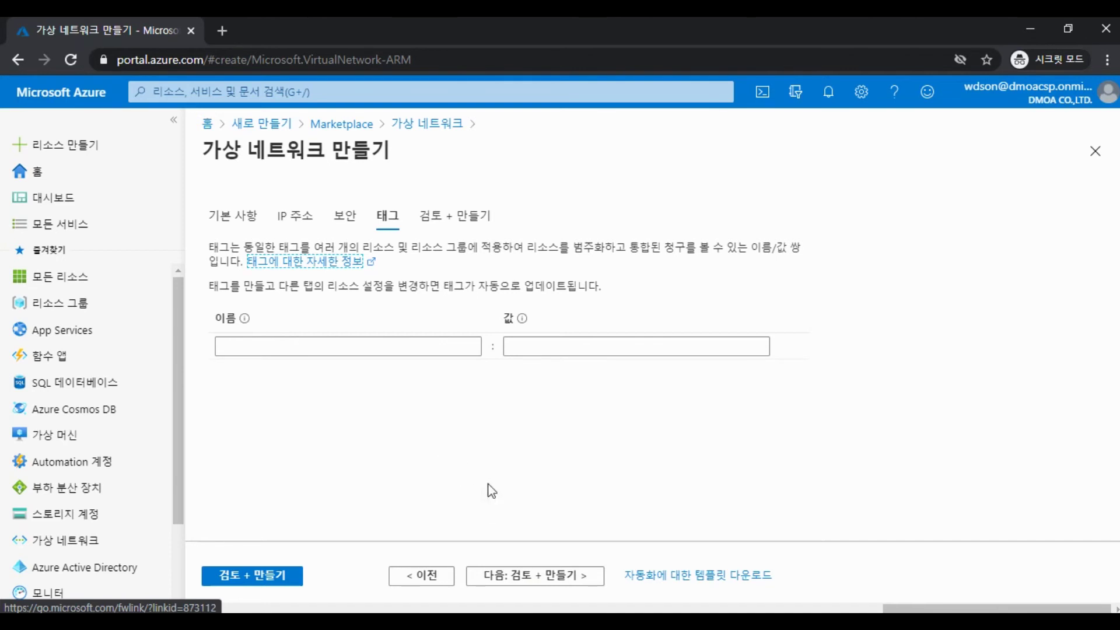
click(534, 576)
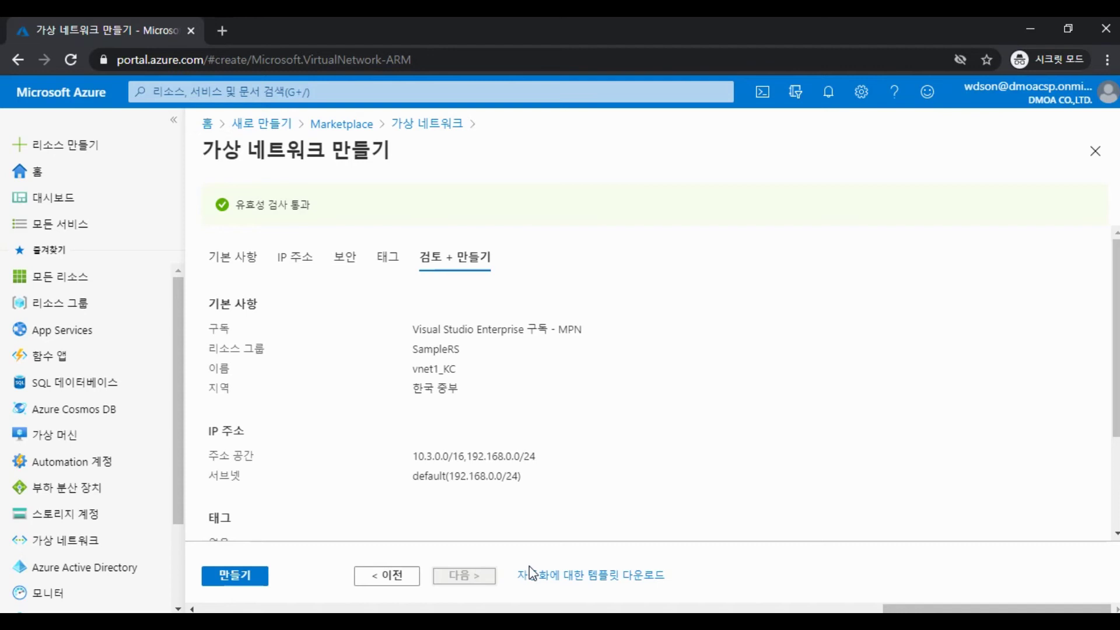
scroll(377, 391, down, 2)
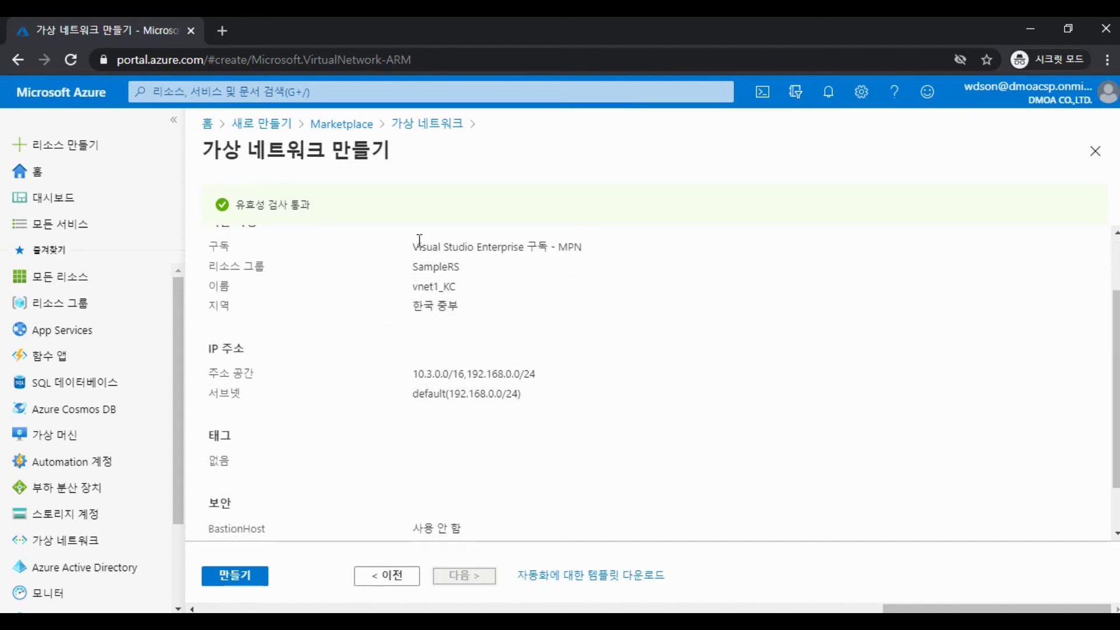
drag(412, 267, 465, 294)
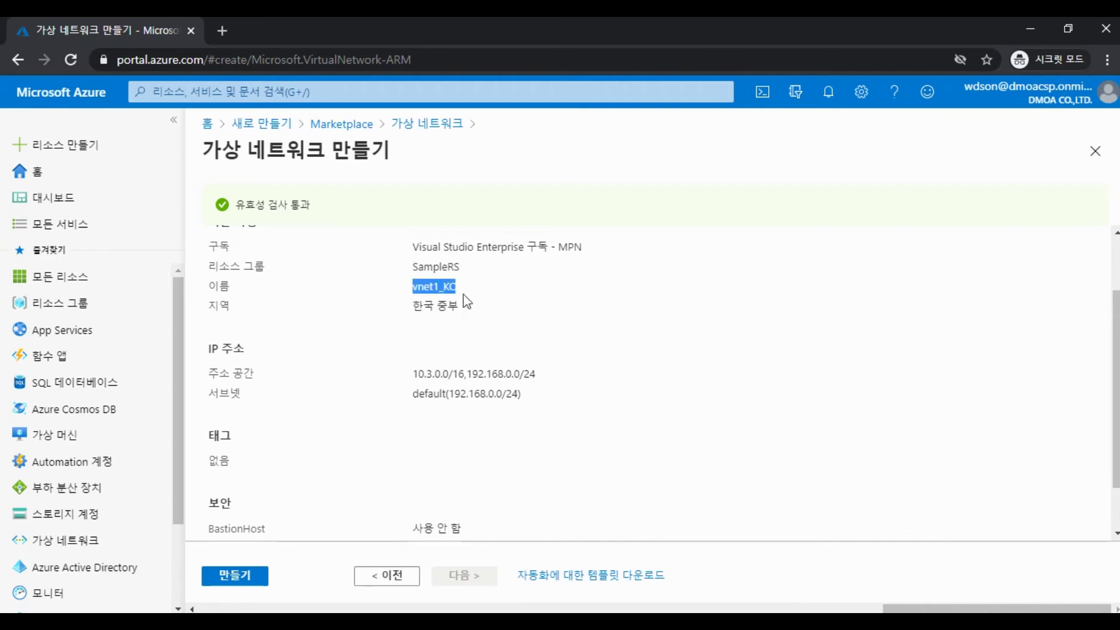
drag(411, 373, 545, 383)
click(553, 383)
Step: Remove the 10.3.0.0/16 address space from the virtual network's IP settings and return to the final summary
click(380, 580)
click(299, 220)
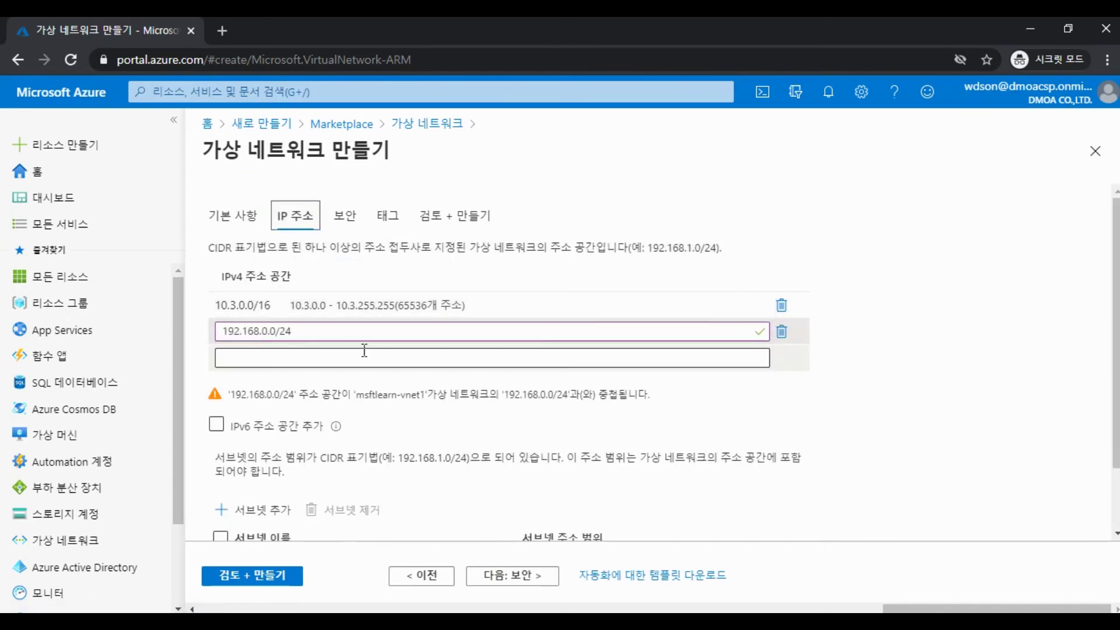
click(782, 305)
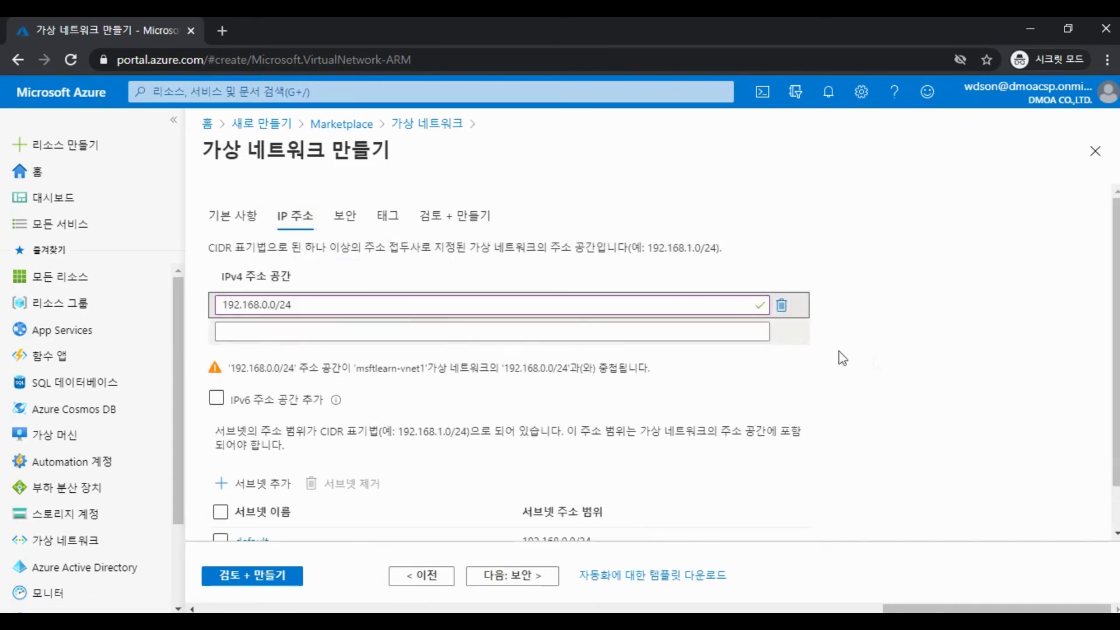
click(553, 577)
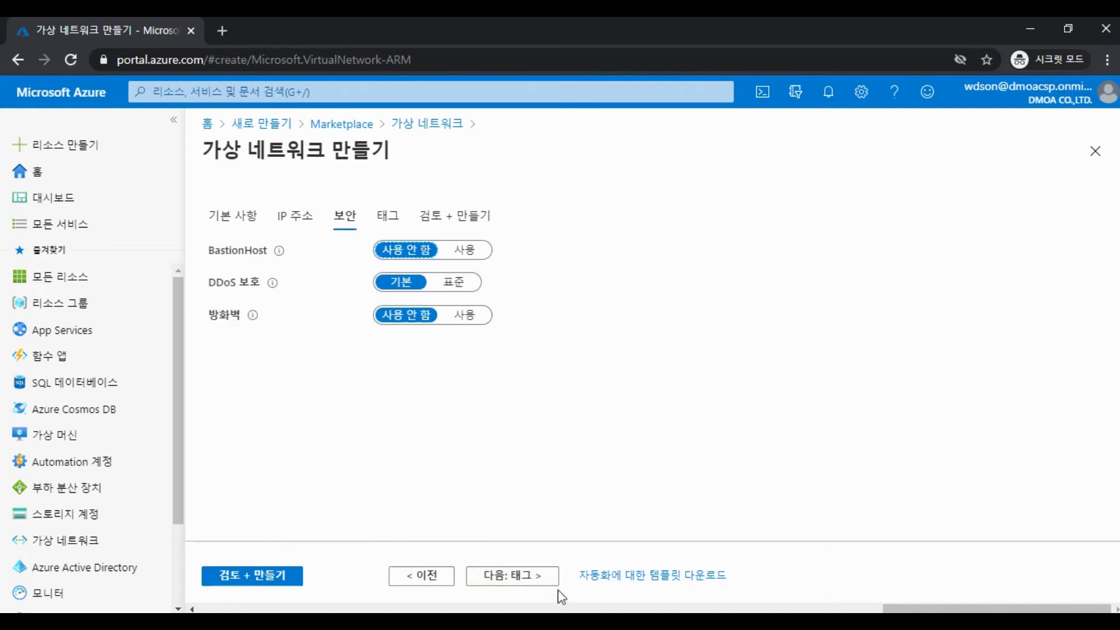
click(546, 582)
click(546, 582)
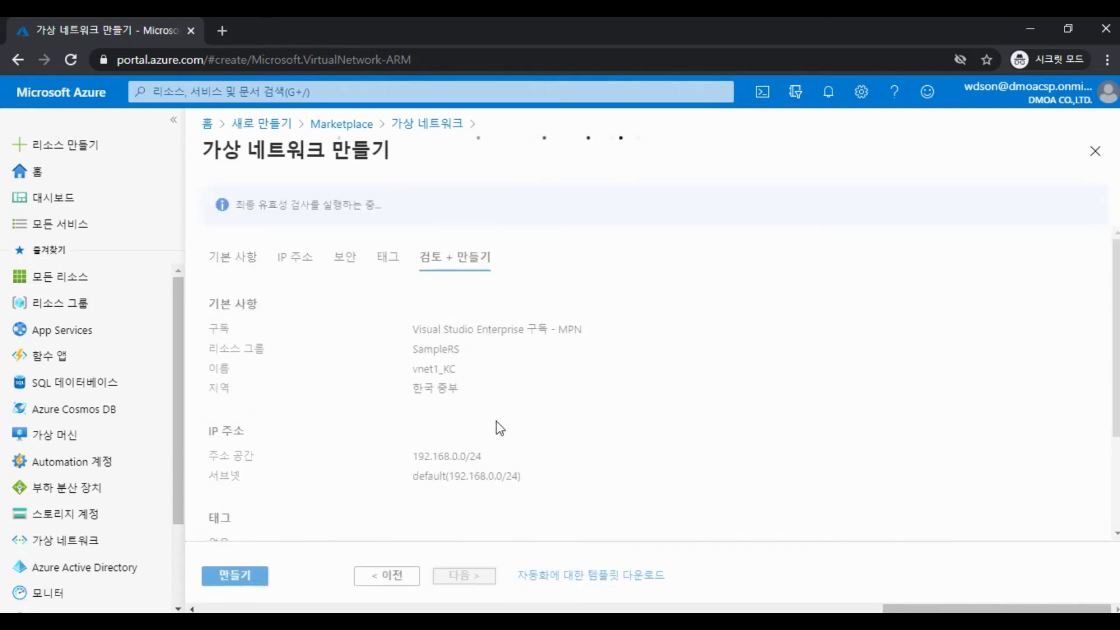
Step: Check the address space, subnet, tags, security settings and validation status in the summary, and create virtual network vnet1_KC
scroll(501, 445, down, 2)
drag(413, 373, 511, 390)
mouse_move(403, 394)
mouse_down()
mouse_move(553, 403)
mouse_move(449, 392)
mouse_move(414, 405)
mouse_up()
click(411, 405)
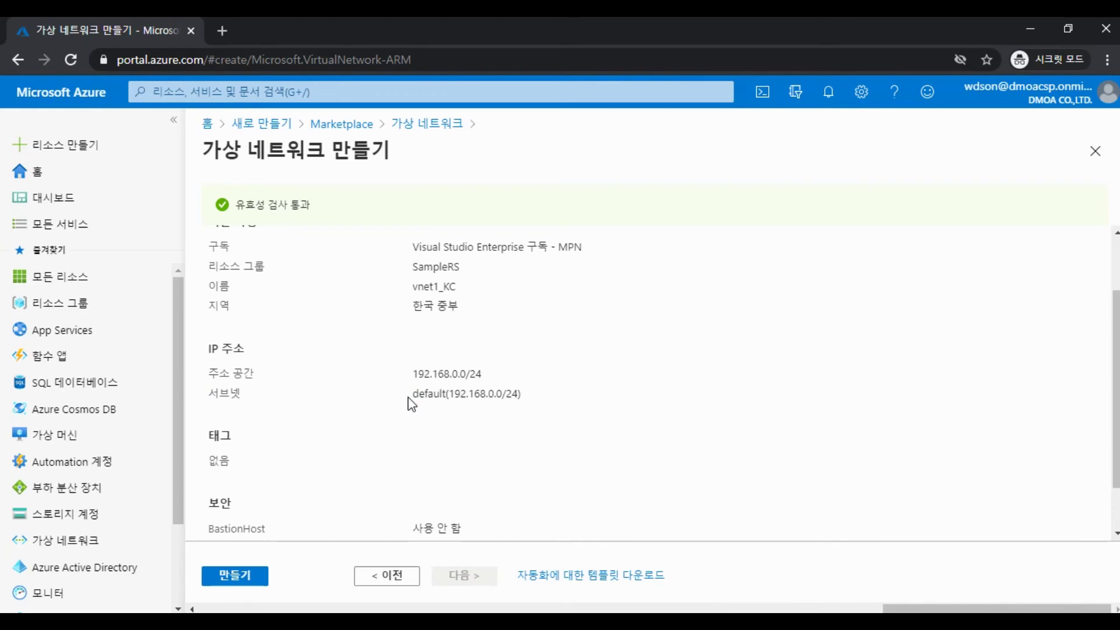
scroll(415, 406, down, 1)
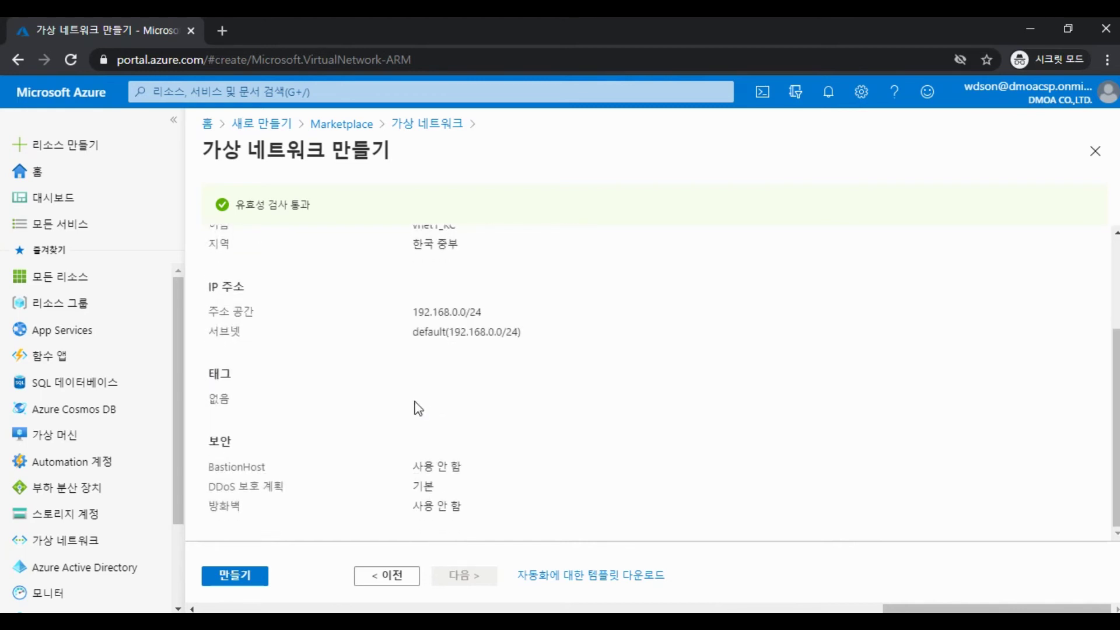
scroll(391, 373, up, 2)
drag(405, 396, 500, 395)
click(492, 393)
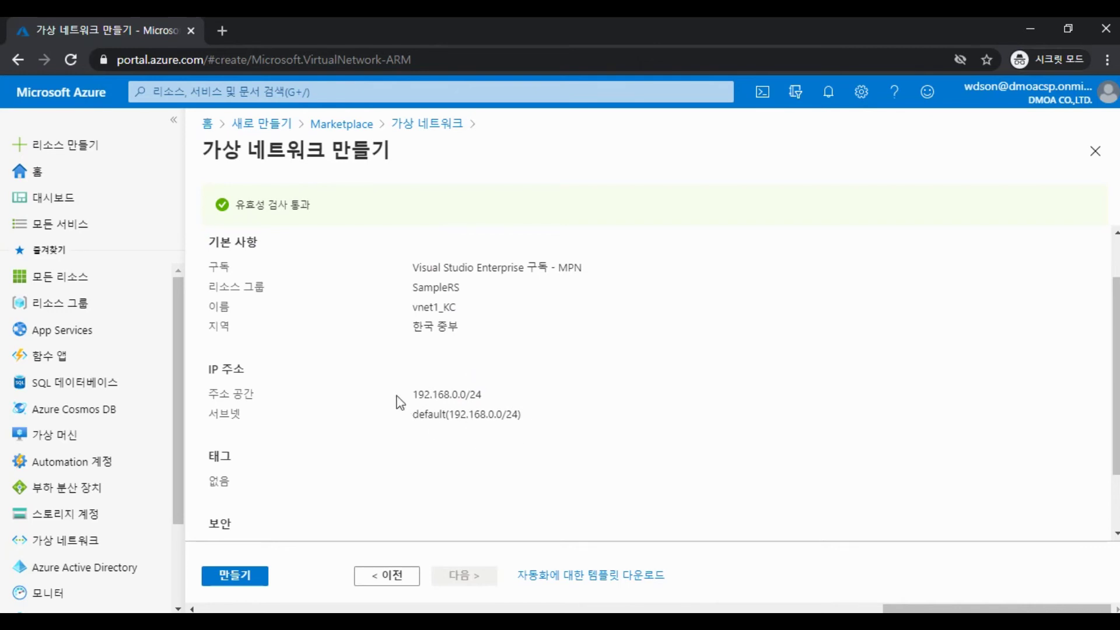
drag(411, 397, 519, 397)
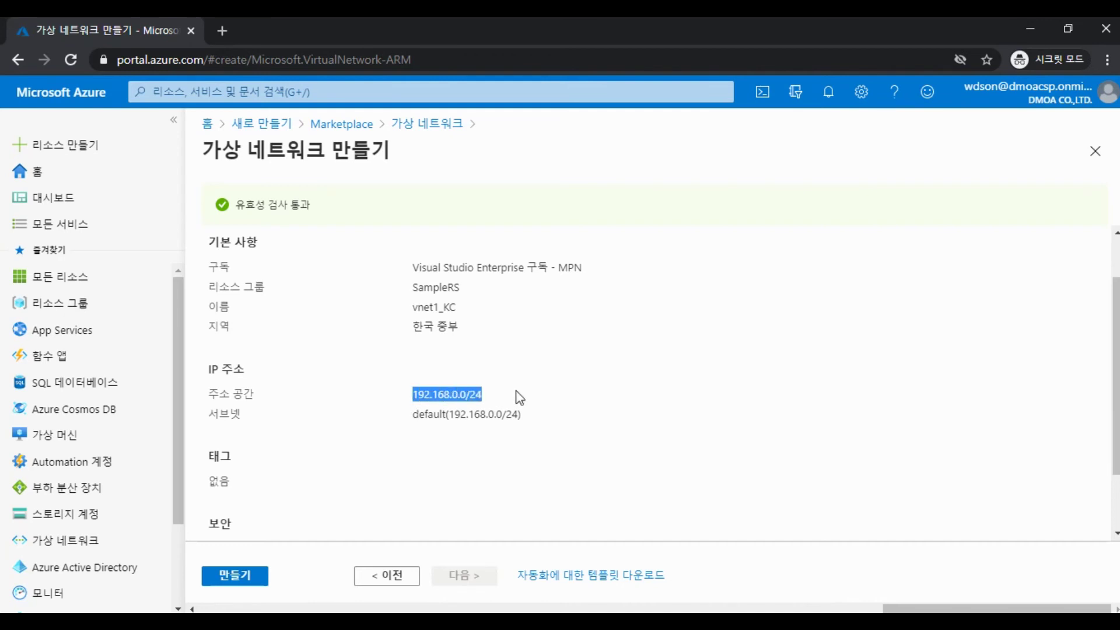
drag(235, 206, 421, 234)
click(251, 574)
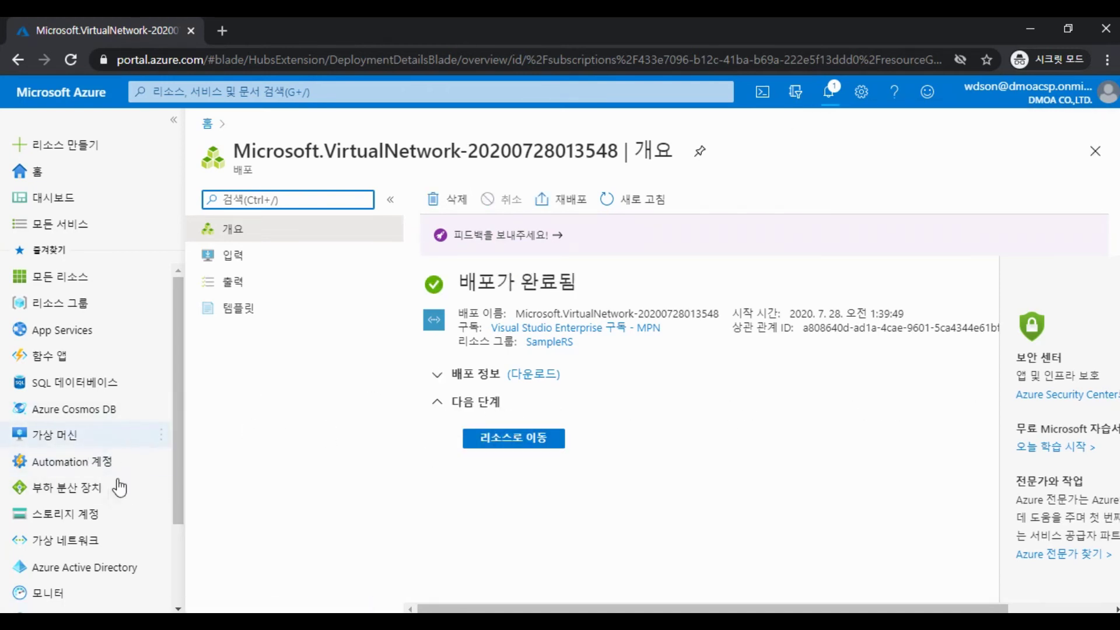
Step: Start another virtual network from the virtual networks list, assign it to resource group SampleRS and name it vnet2_KC
click(100, 540)
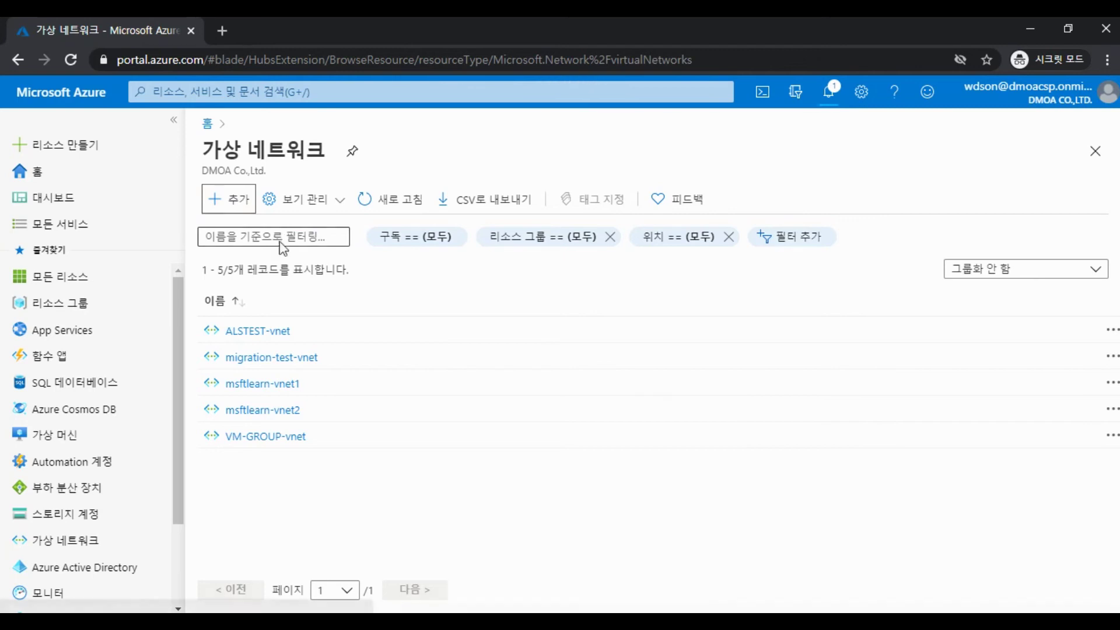
click(490, 386)
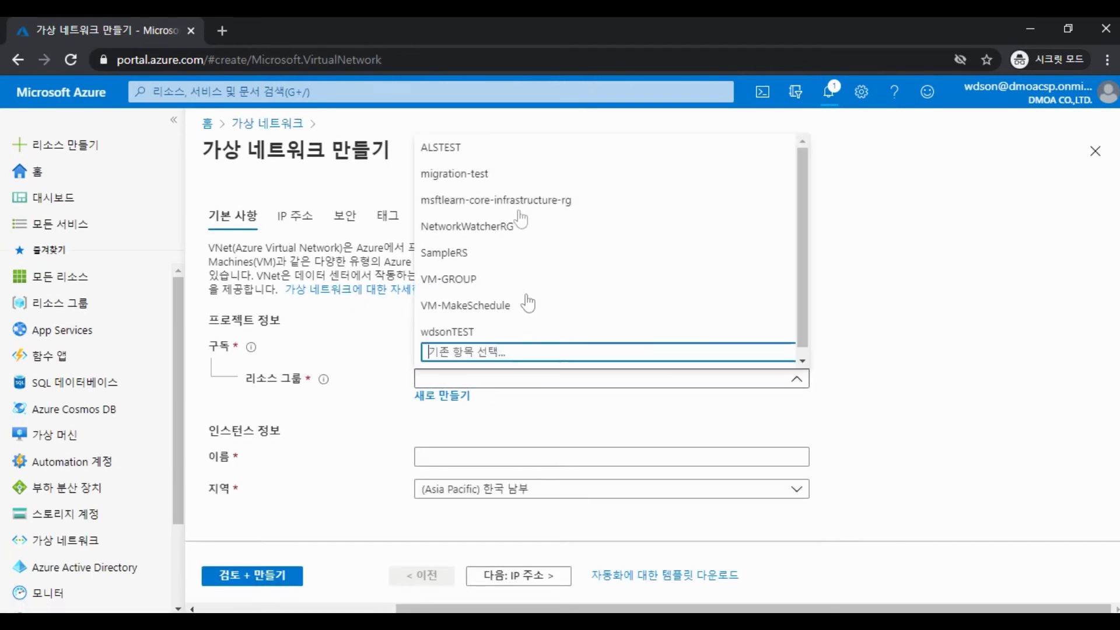
click(513, 253)
click(536, 459)
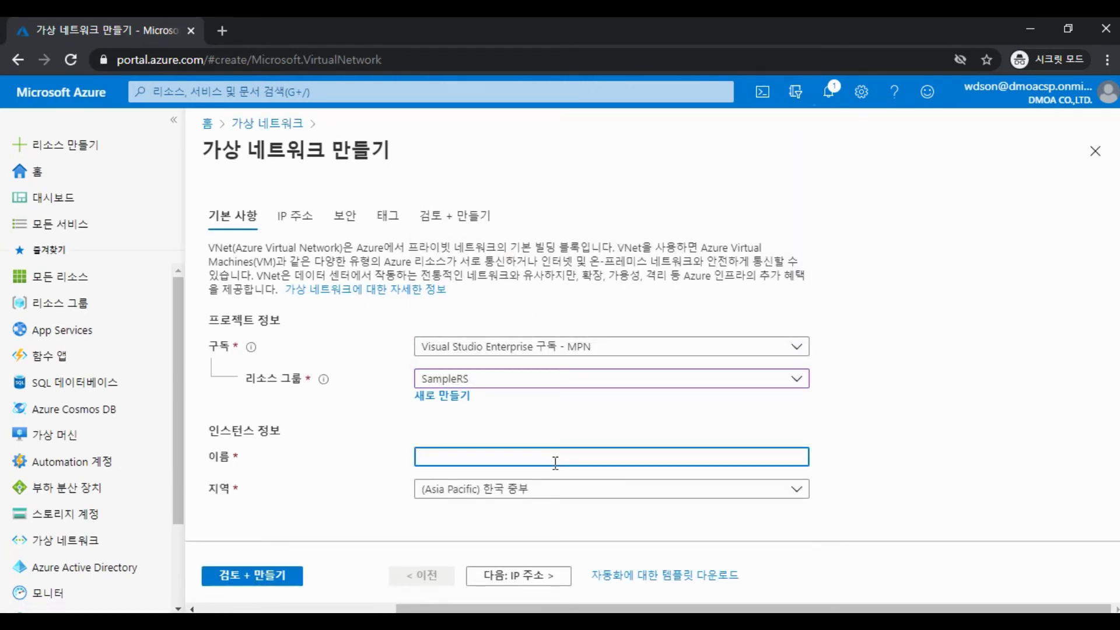
text(vnet2)
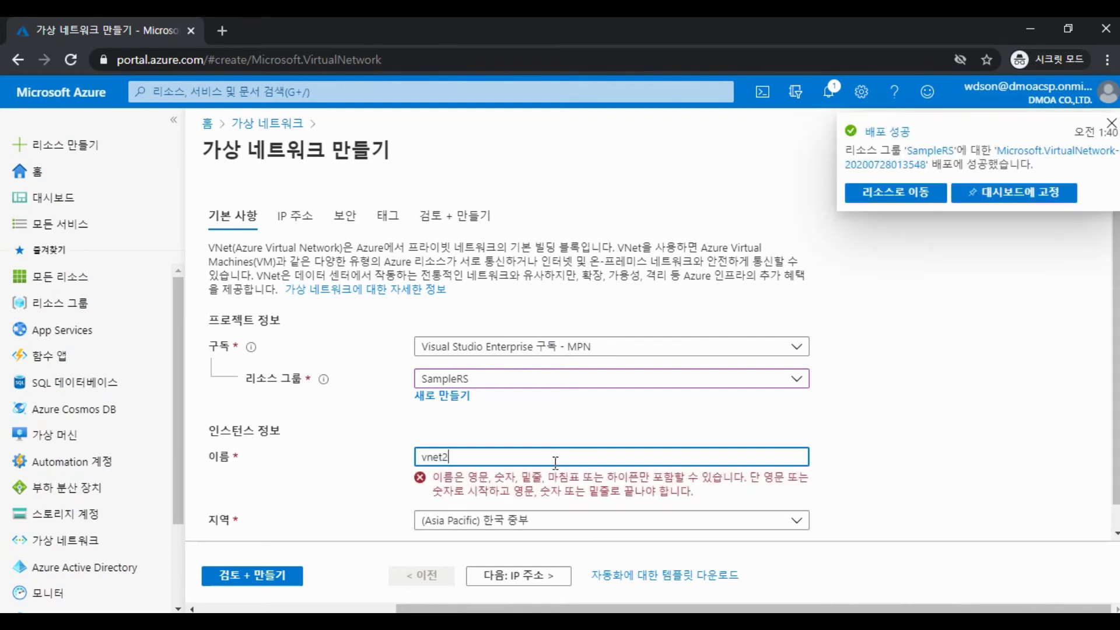
text(-KC)
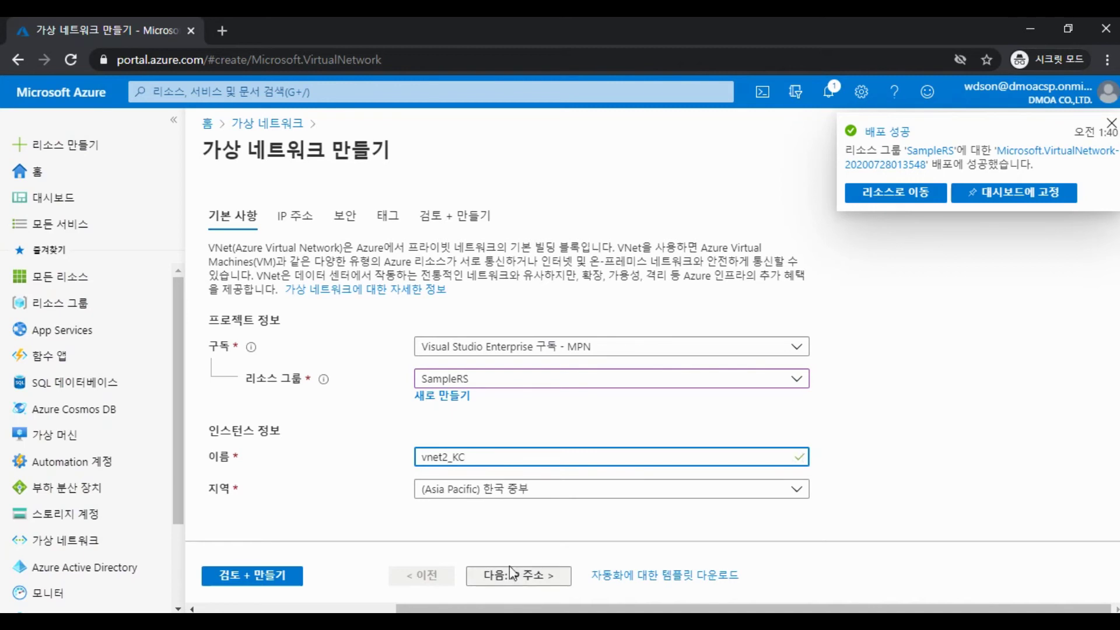
Step: Replace the default IPv4 address space of vnet2_KC with 192.168.100.0/24
click(517, 575)
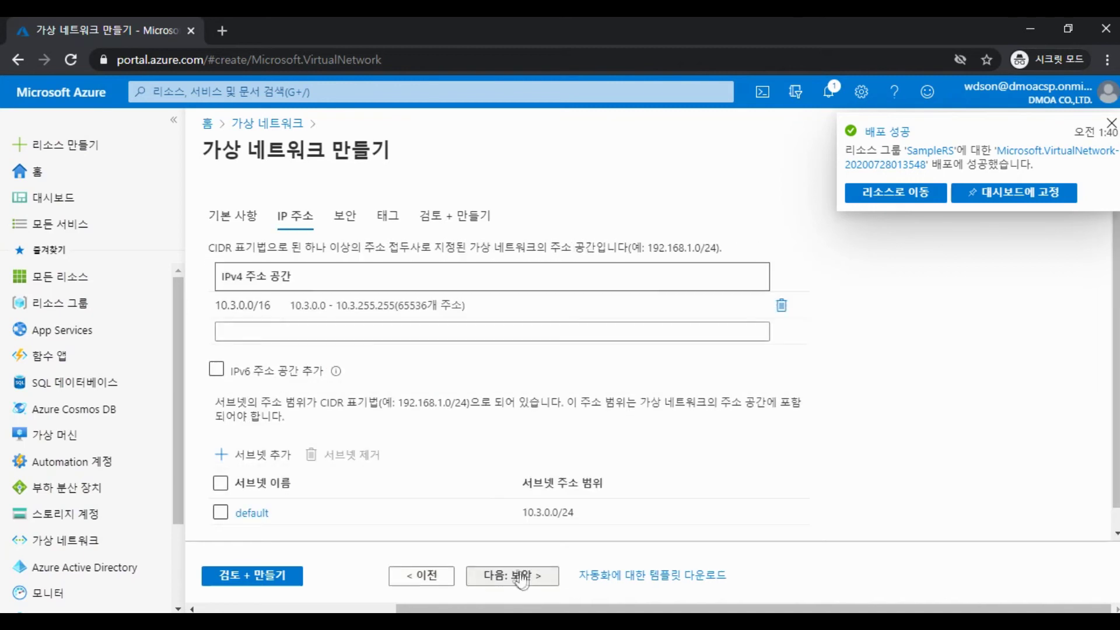
click(780, 304)
click(671, 311)
text(192)
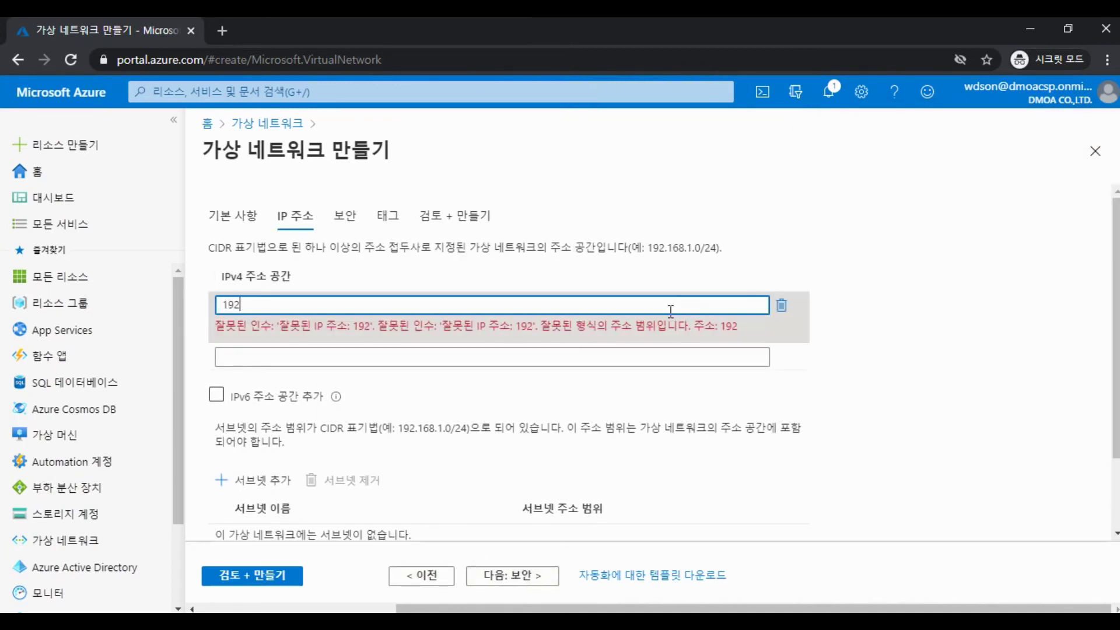
text(.168.100.)
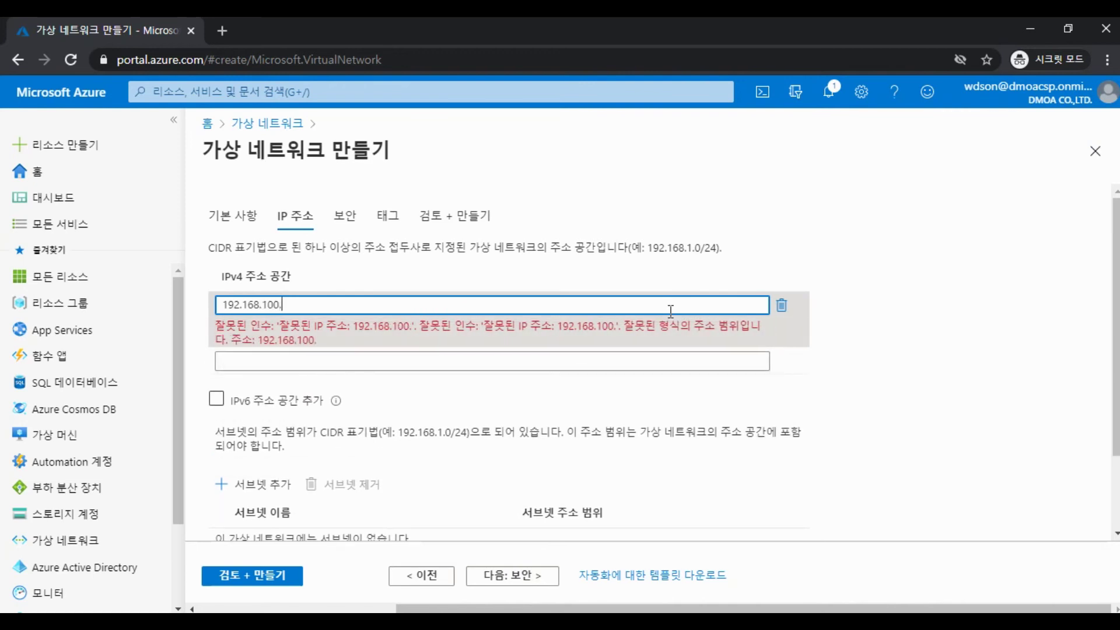
text(0/24)
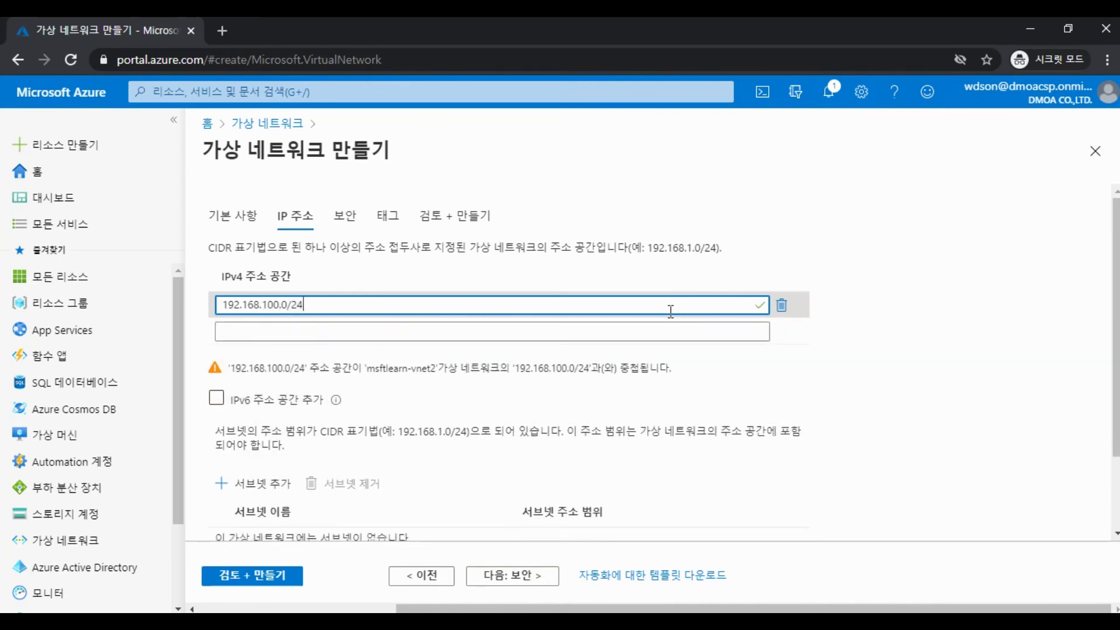
Step: Add a subnet named default to vnet2_KC, reusing 192.168.100.0/24 as its address range
key(ctrl+a)
key(ctrl+c)
scroll(544, 411, down, 2)
click(825, 408)
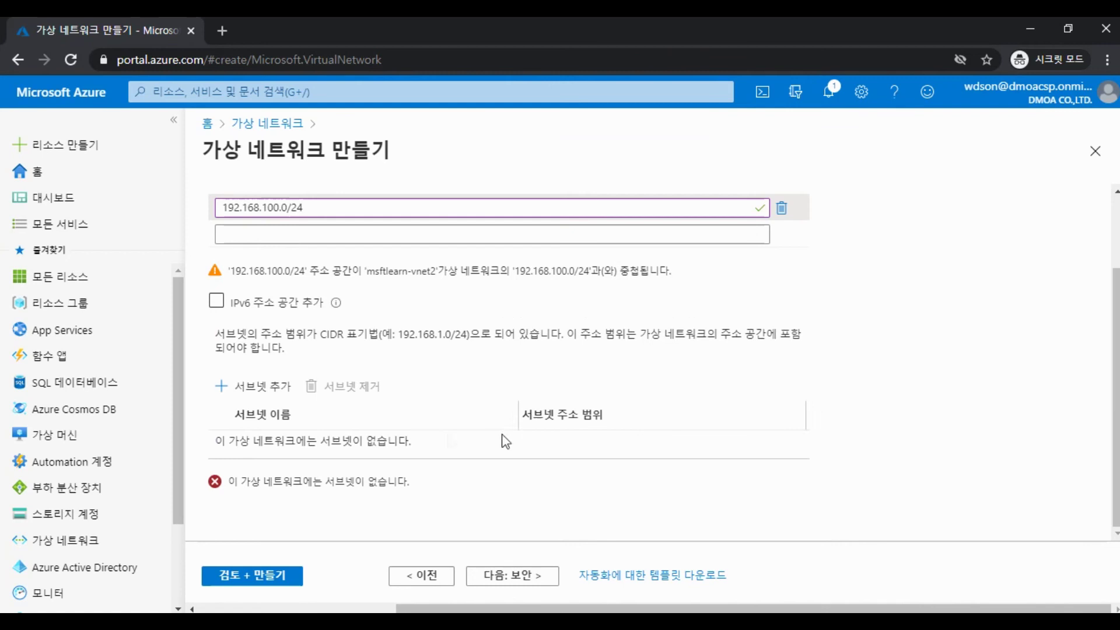
click(238, 397)
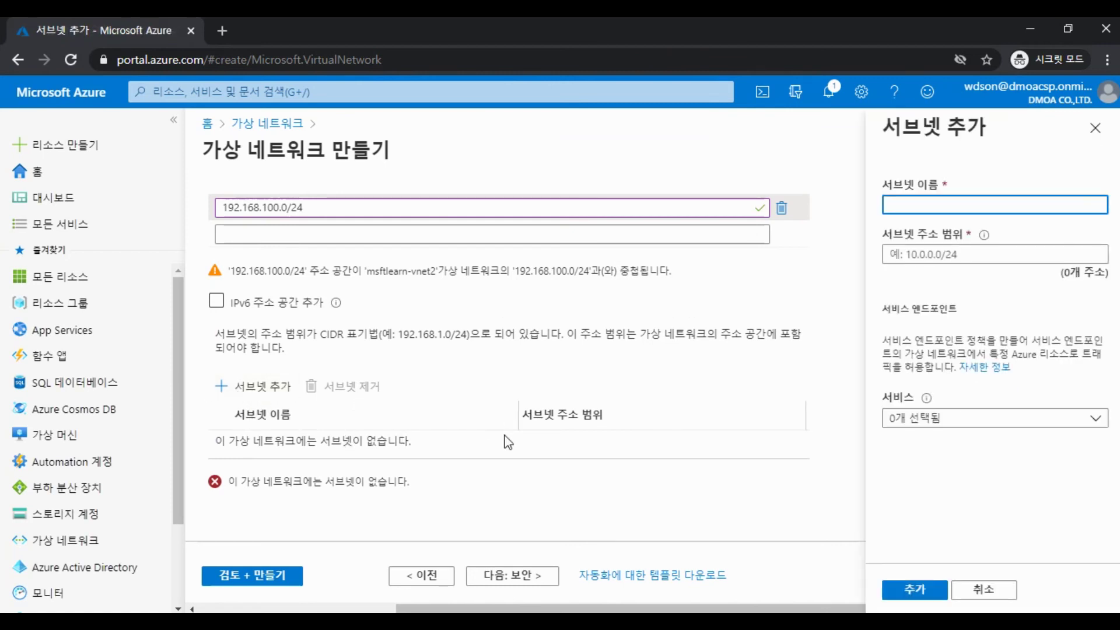
scroll(776, 362, up, 2)
text(default)
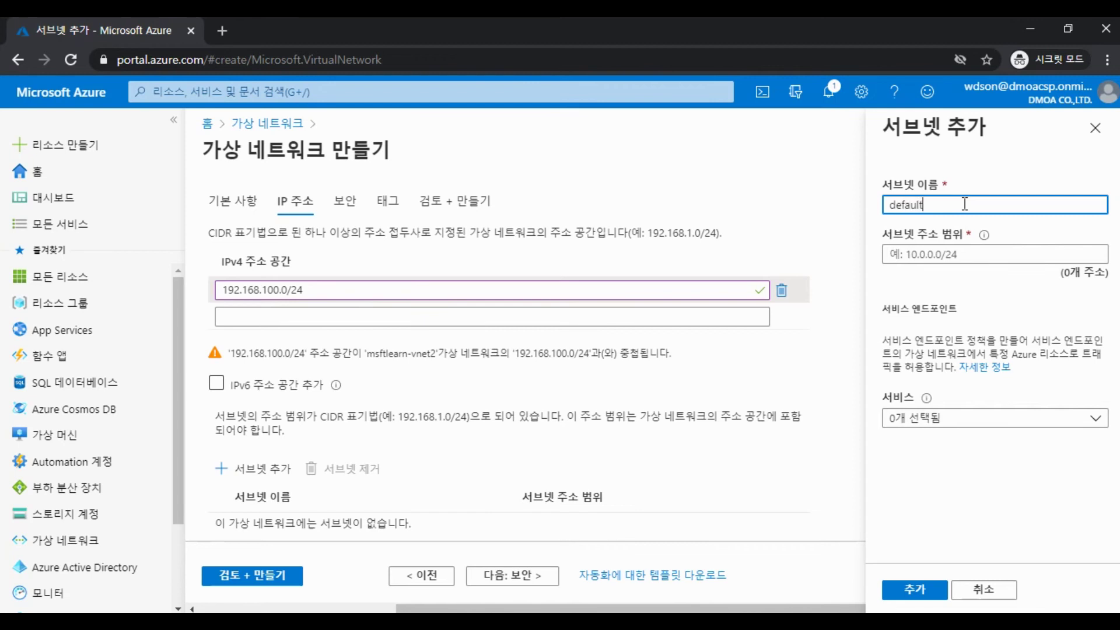
click(971, 251)
key(ctrl+v)
click(1001, 318)
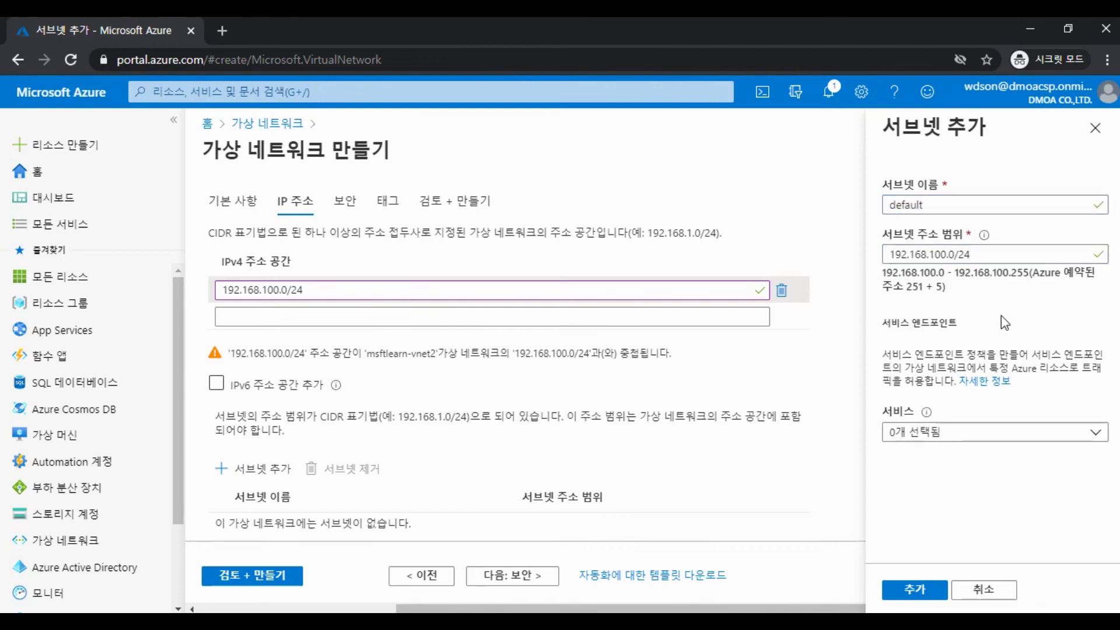
click(931, 590)
scroll(501, 525, down, 1)
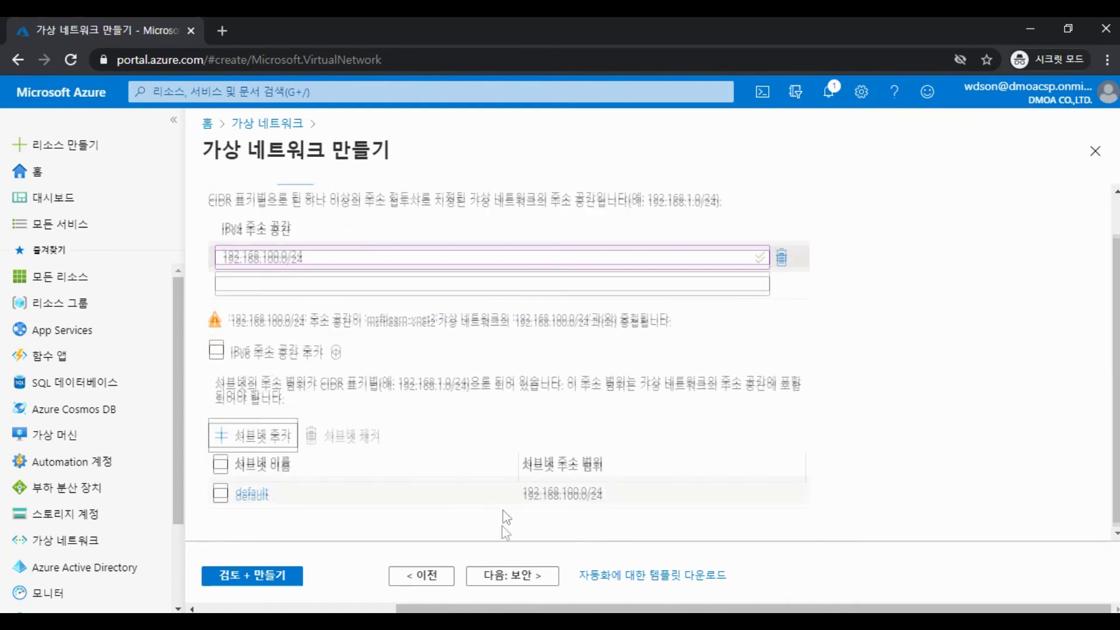
Step: Keep the default security settings and empty tags, and create virtual network vnet2_KC
click(500, 579)
click(505, 579)
click(507, 579)
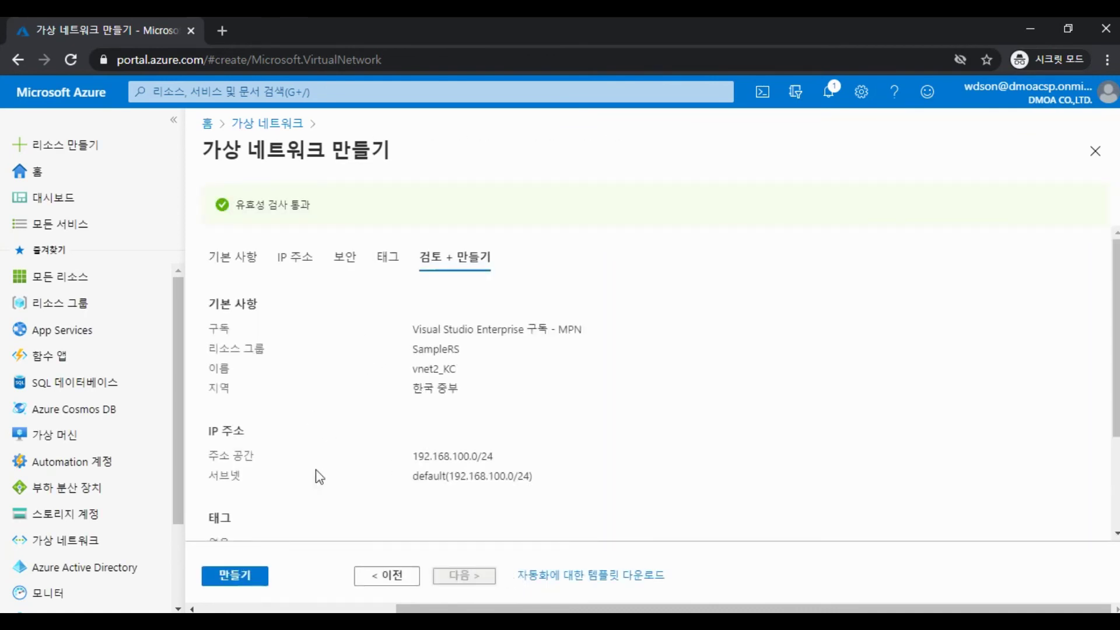
click(239, 576)
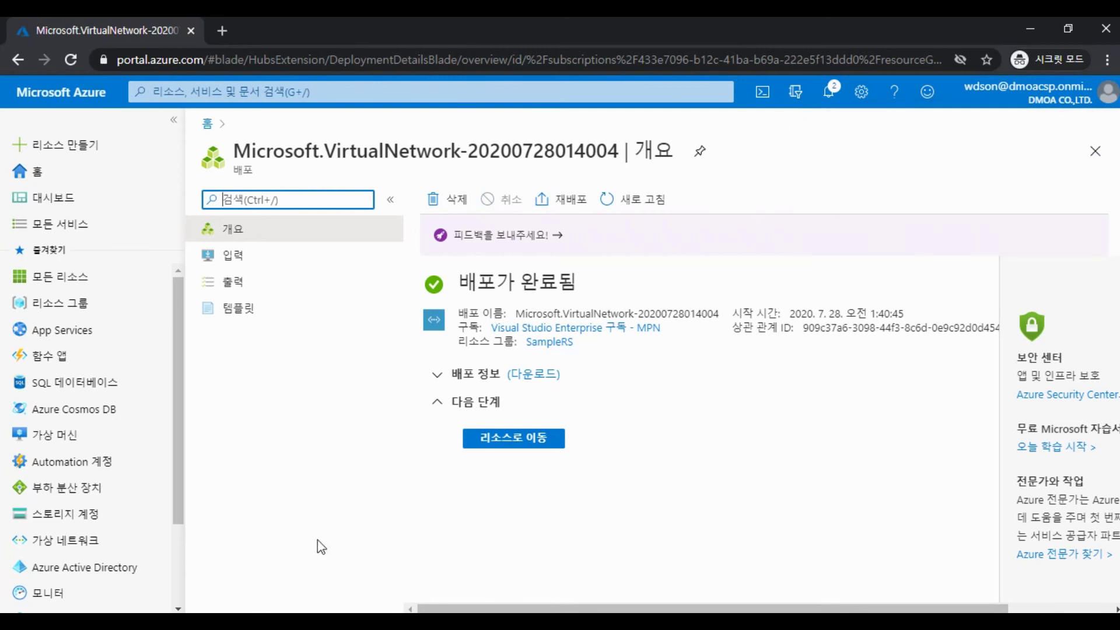
Step: View the deployed vnet2_KC resource, and examine the overview, address space and settings list of vnet1_KC
click(543, 444)
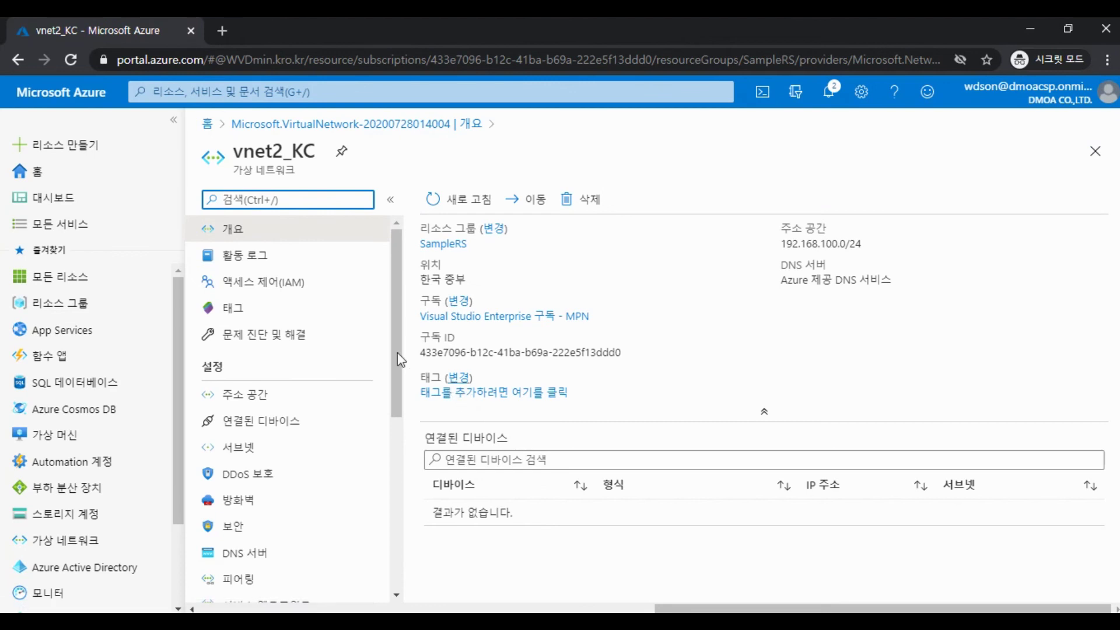
click(830, 95)
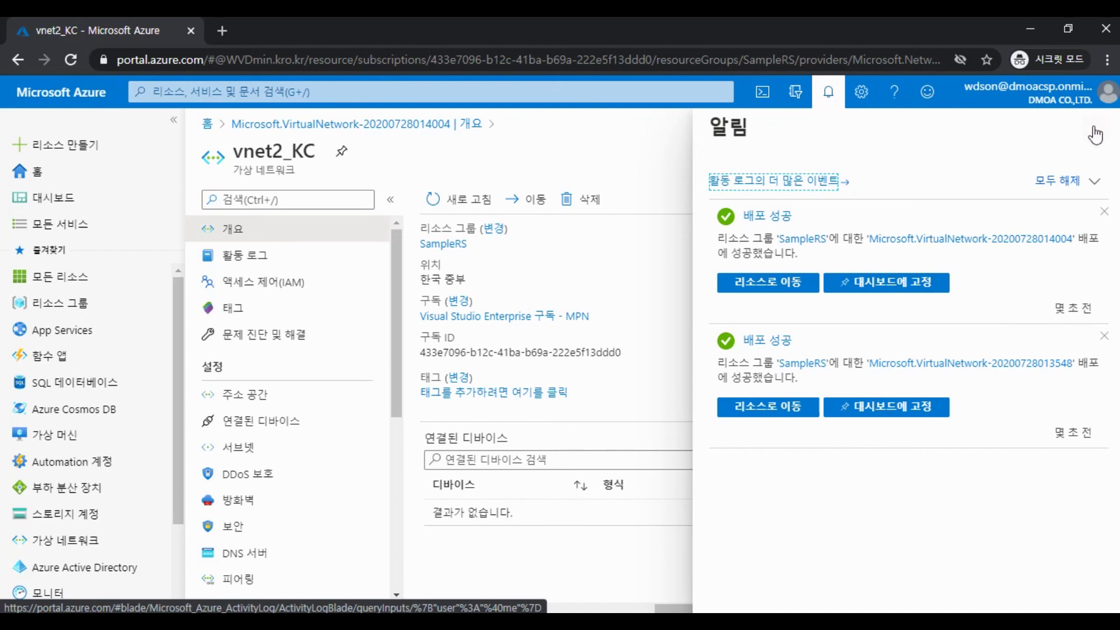
click(788, 410)
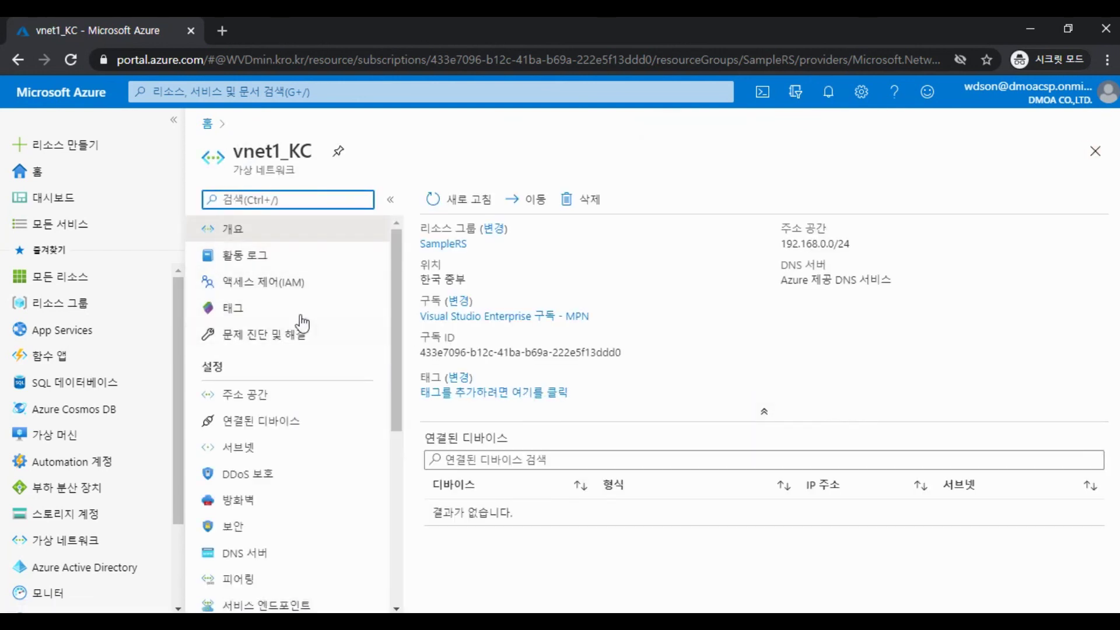
double_click(239, 144)
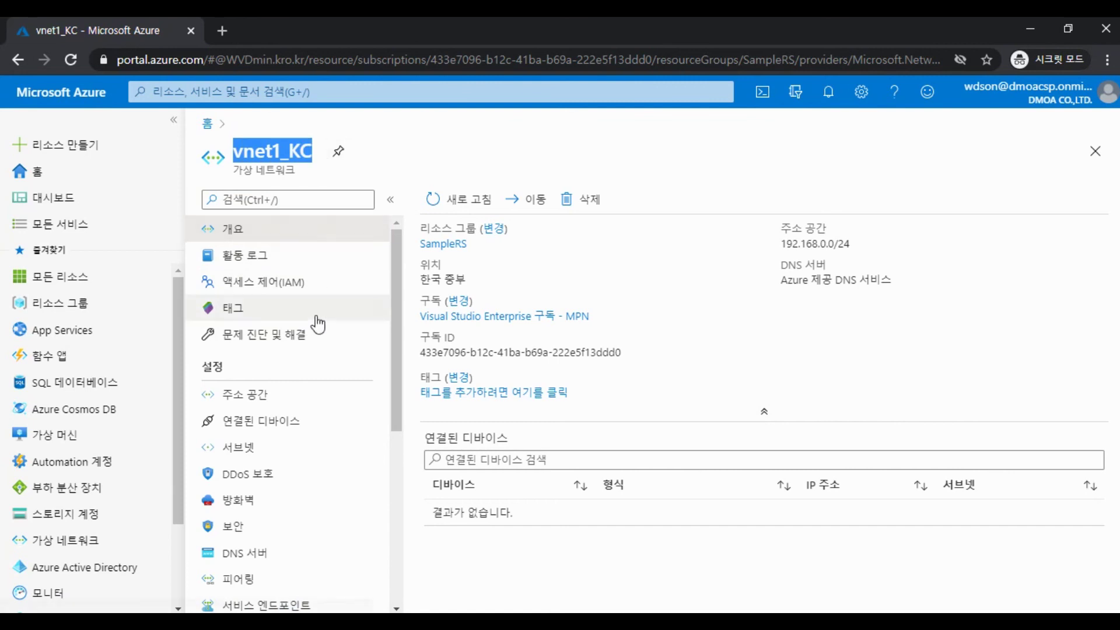
click(315, 407)
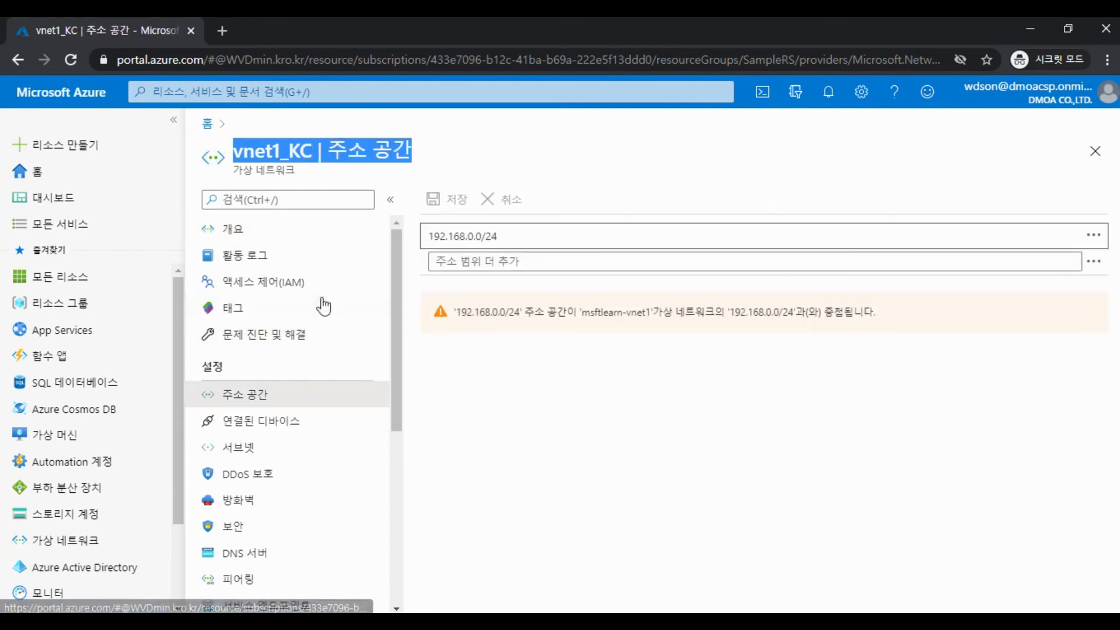
click(335, 233)
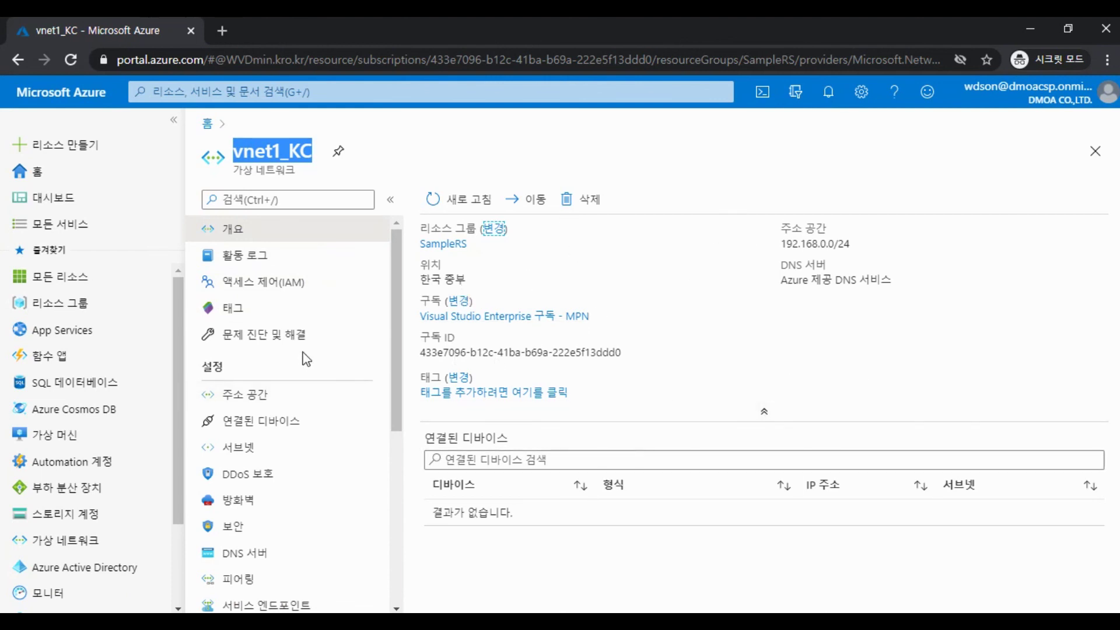
scroll(315, 357, down, 3)
Step: Return to the overview of vnet2_KC through its deployment notification, and open the SampleRS resource group
click(828, 92)
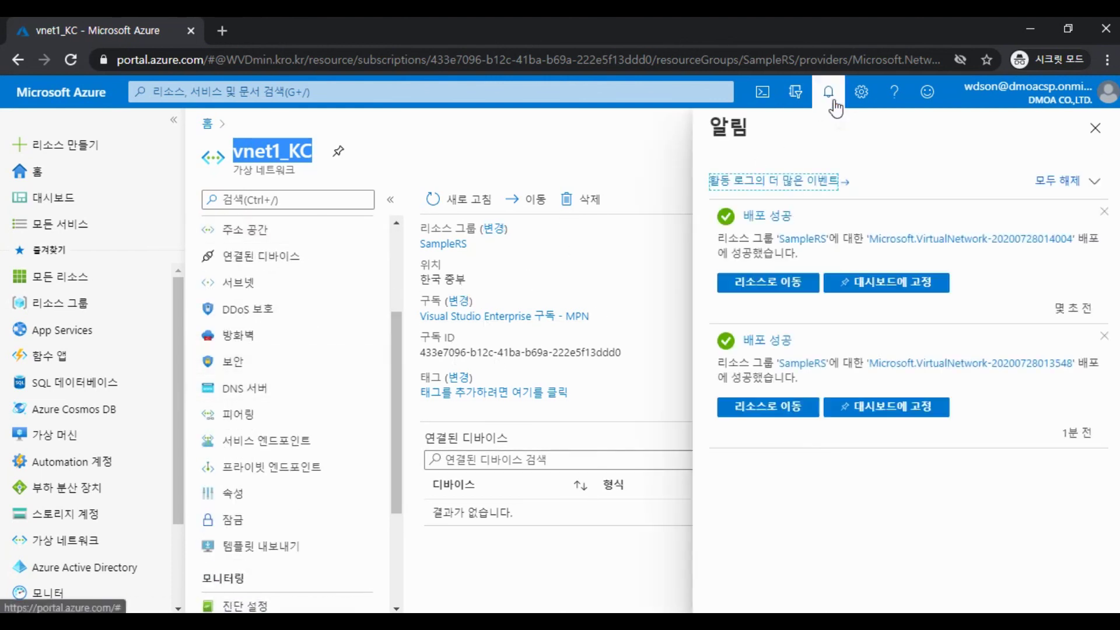
click(784, 218)
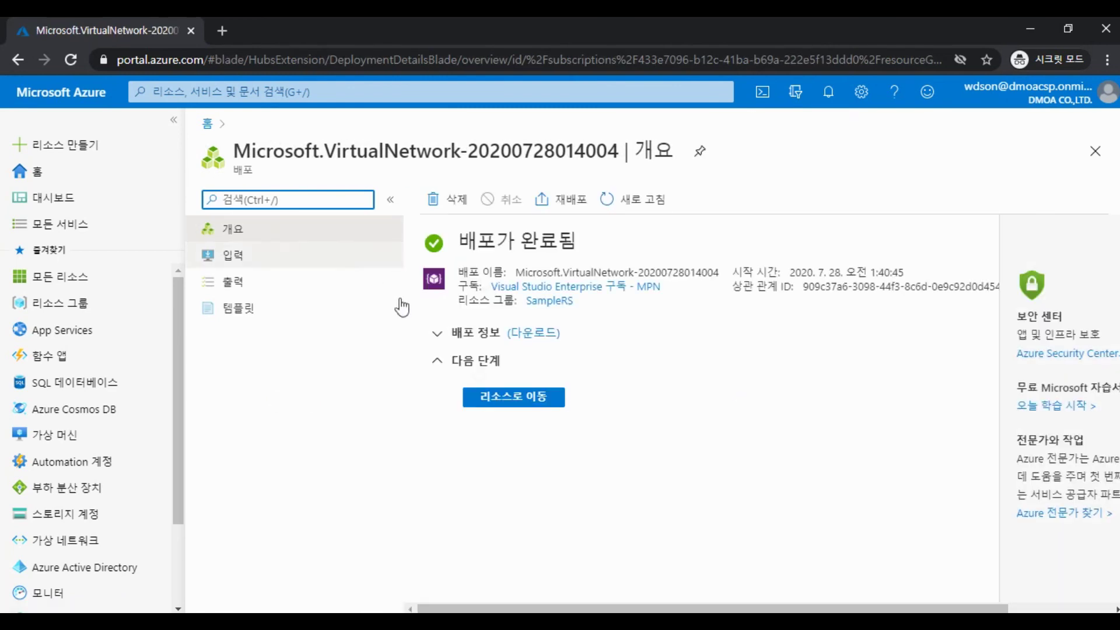
click(511, 398)
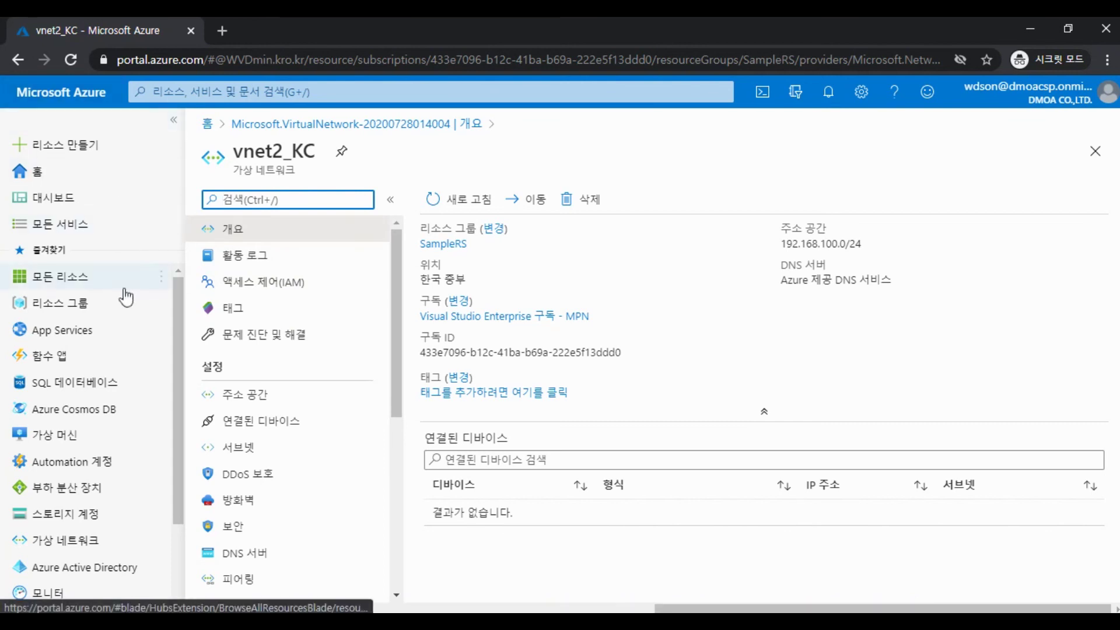
click(100, 315)
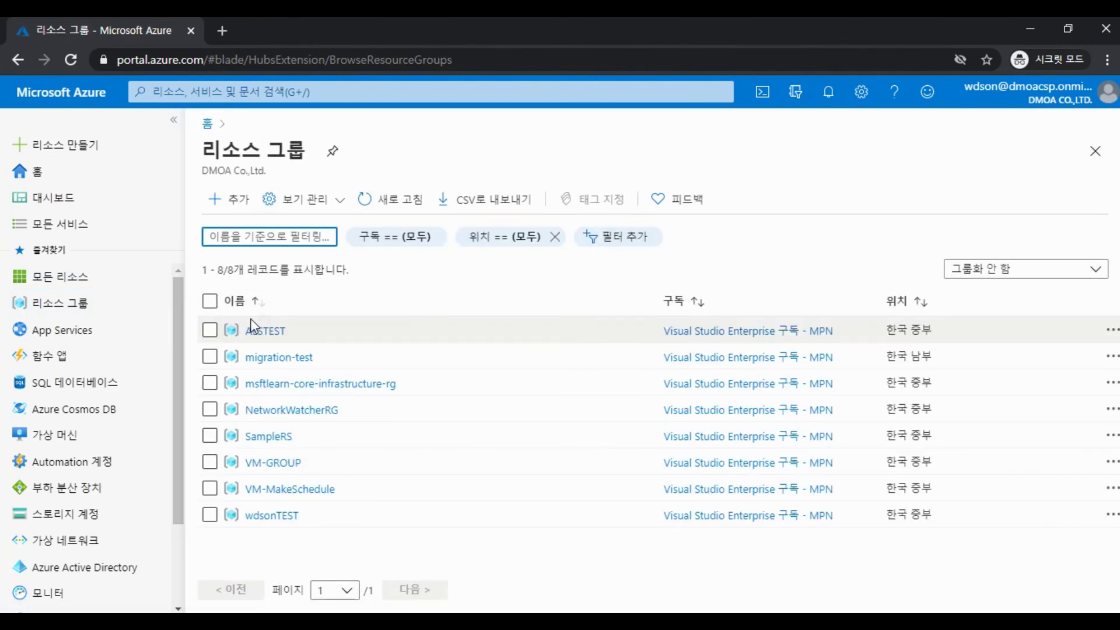
click(289, 439)
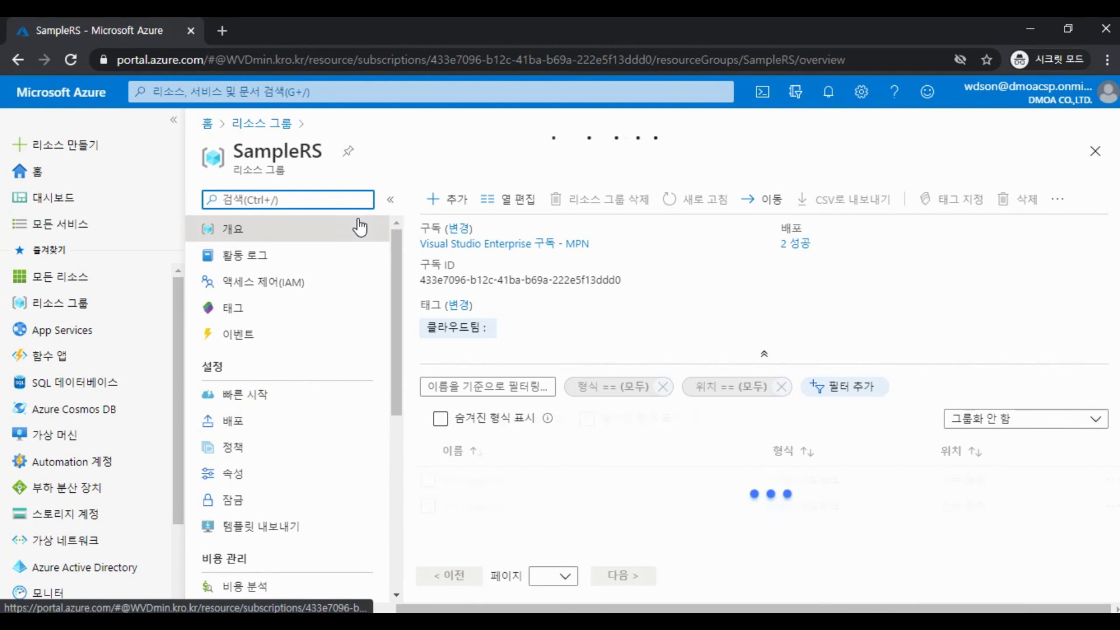